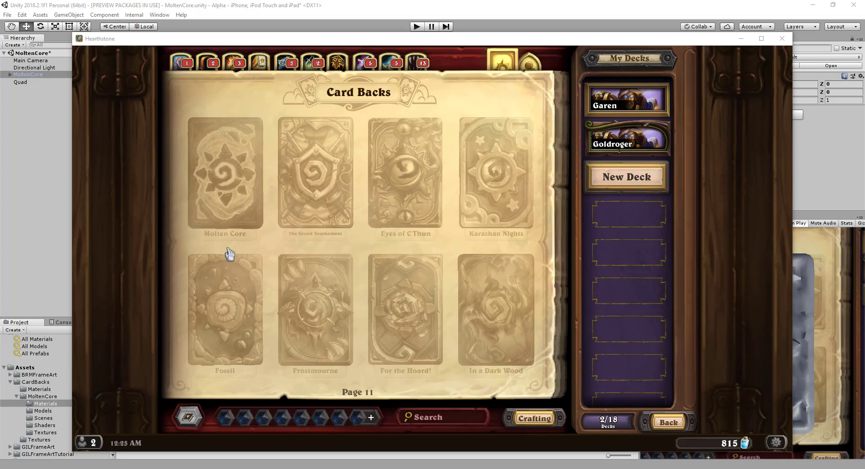
Examine the enlarged Molten Core card back in Hearthstone and close the game window to return to Unity
click(232, 176)
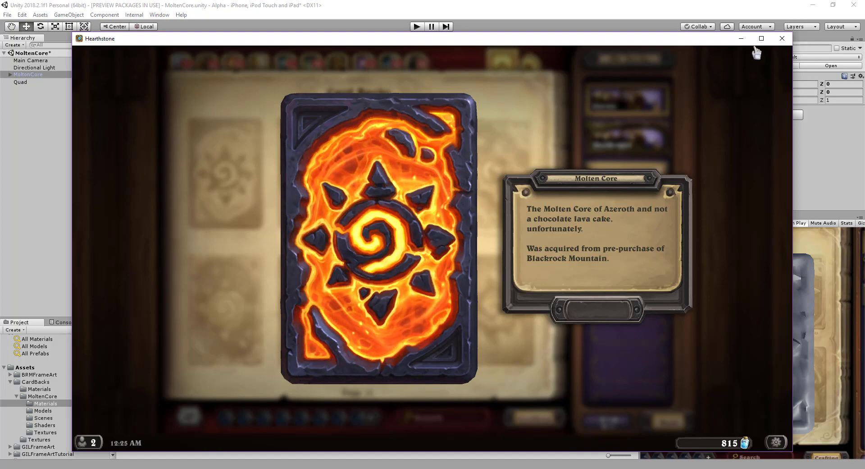
click(781, 40)
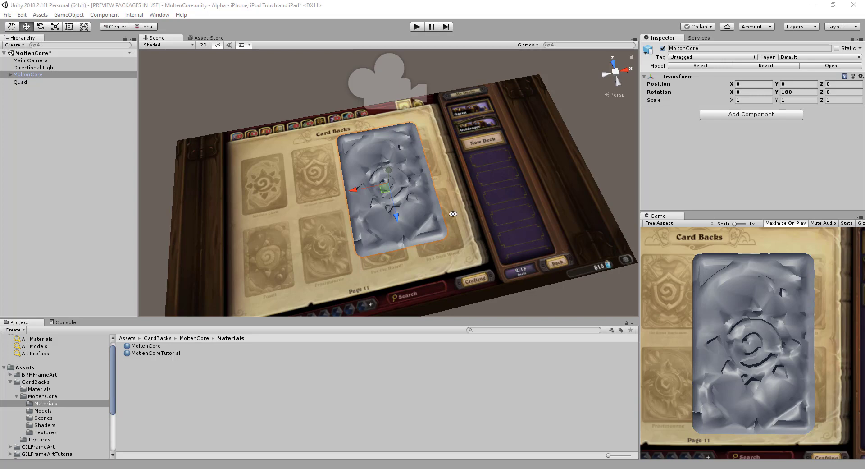
Align the Scene view to the Main Camera so the card is seen straight from above
alt+drag(461, 238, 385, 206)
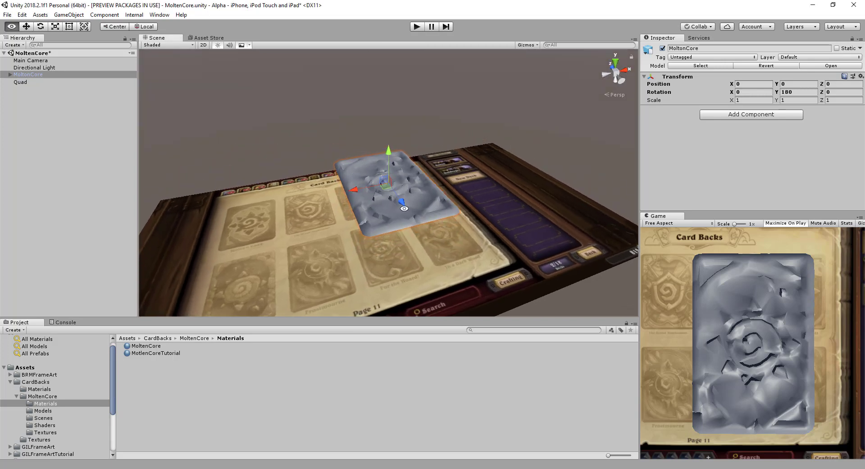
alt+drag(475, 266, 449, 283)
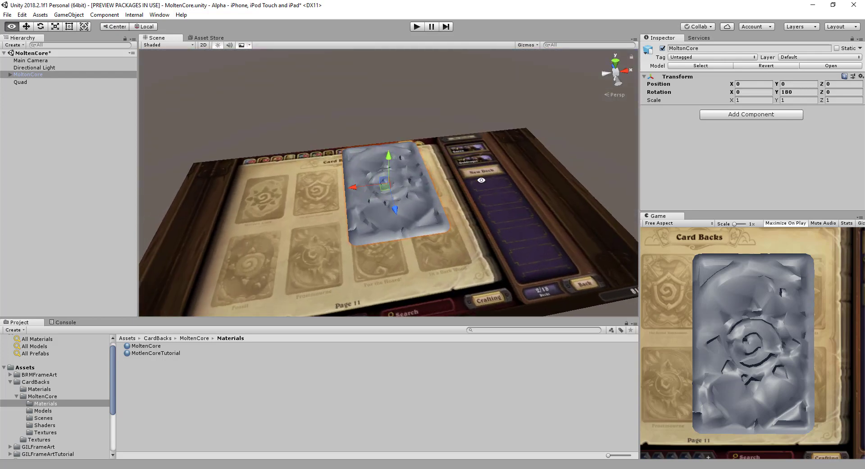
alt+drag(480, 184, 494, 198)
click(42, 62)
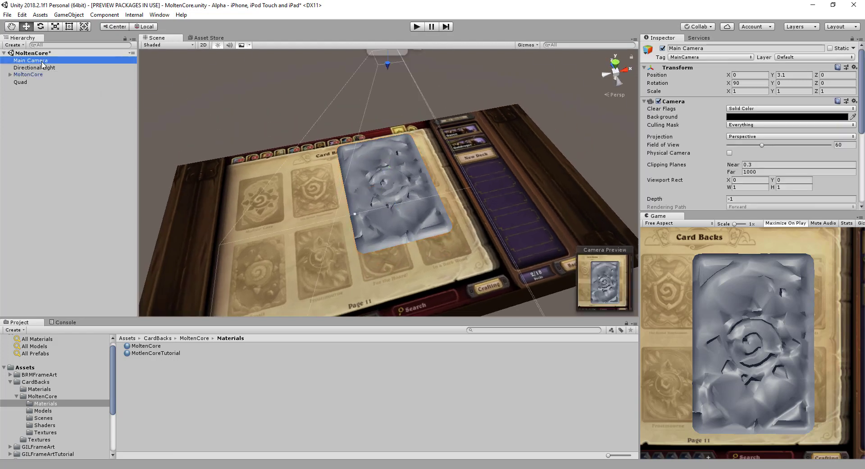
click(71, 15)
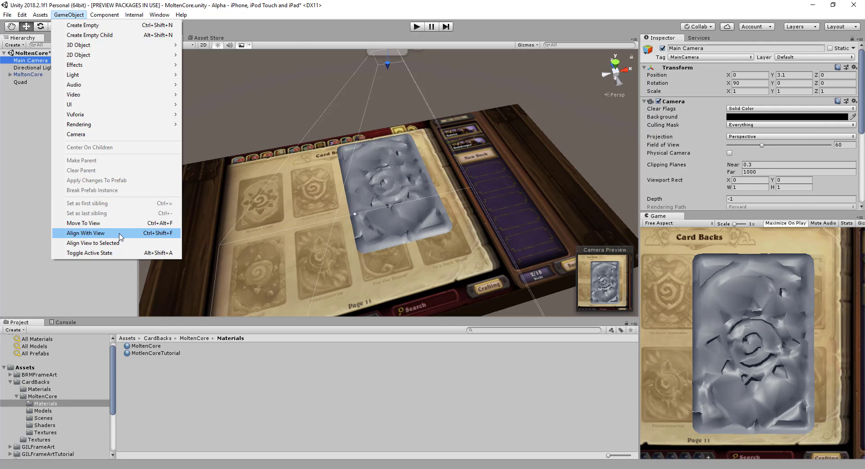
click(93, 243)
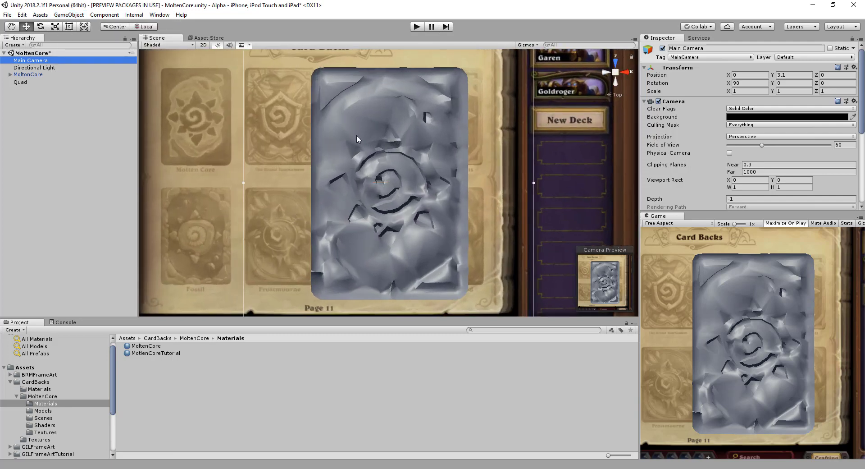
Create an Unlit Graph shader named MoltenCoreTutorial in the MoltenCore Shaders folder
click(155, 353)
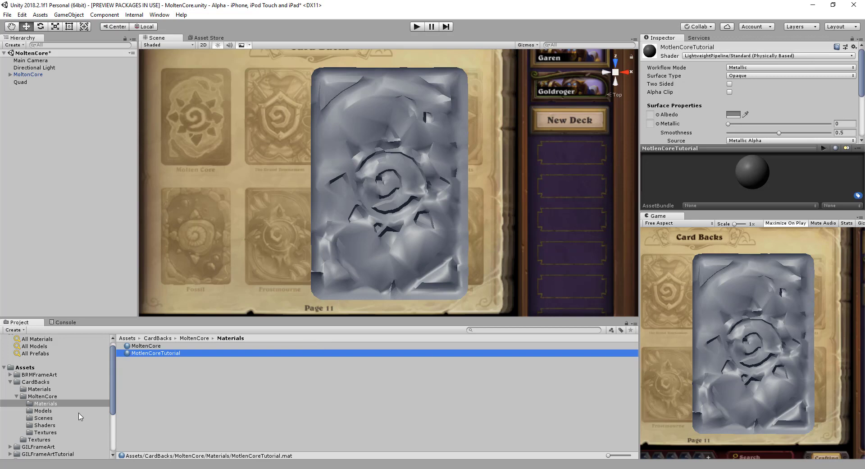
click(44, 425)
right_click(163, 387)
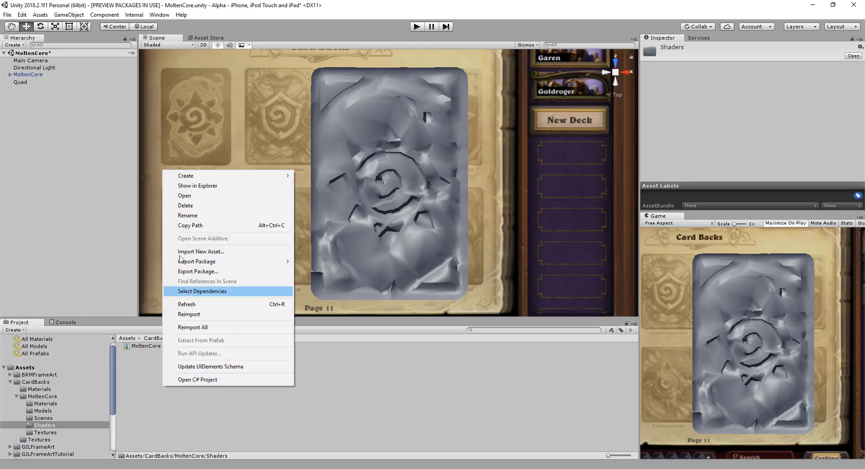
mouse_move(288, 175)
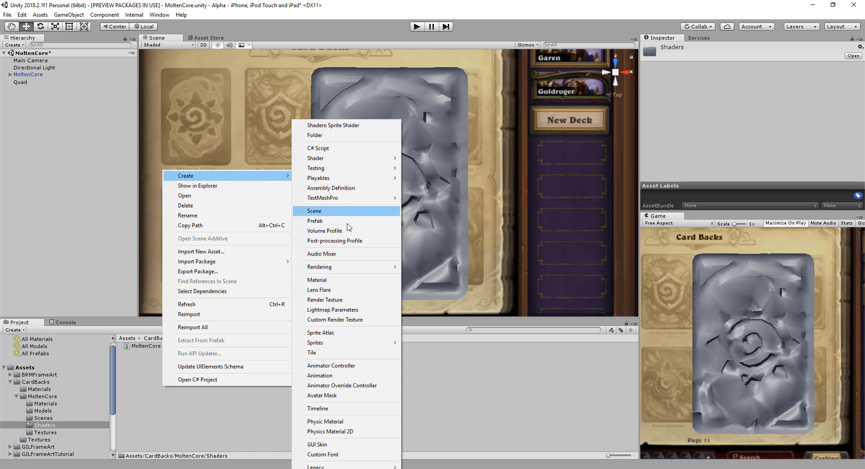
mouse_move(360, 159)
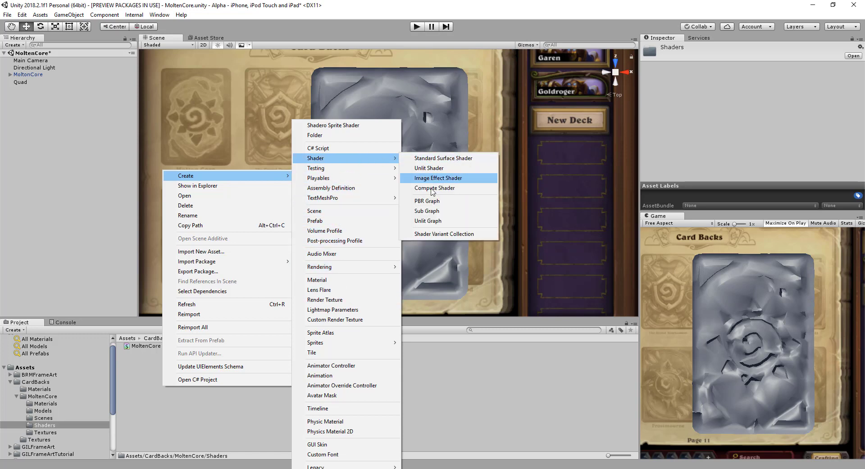
click(438, 220)
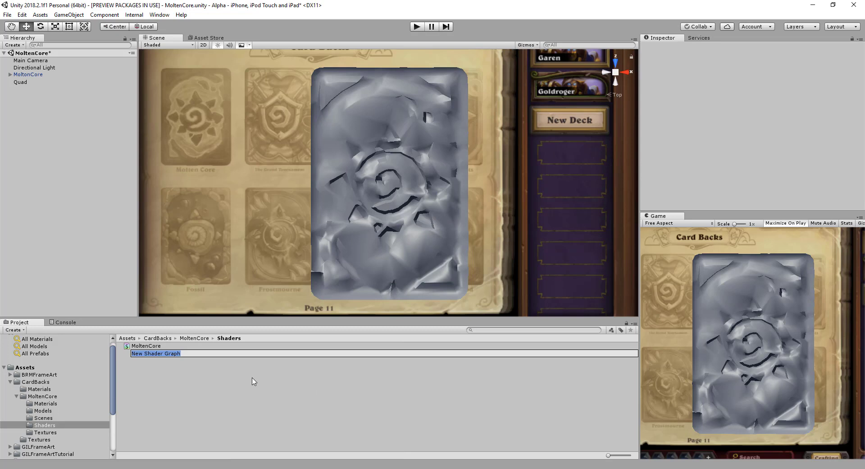
text(MoltenCoreTutorial)
key(Return)
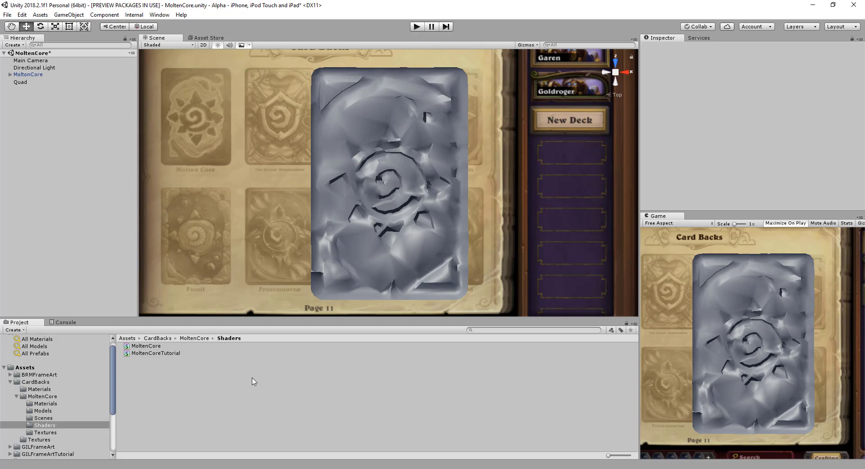
Assign the MoltenCoreTutorial shader to the MotlenCoreTutorial material in the MoltenCore Materials folder
click(48, 404)
click(155, 353)
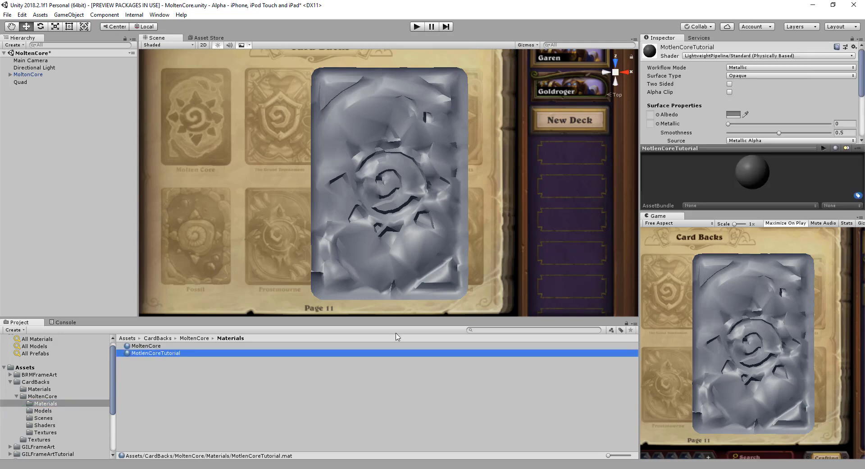
click(718, 55)
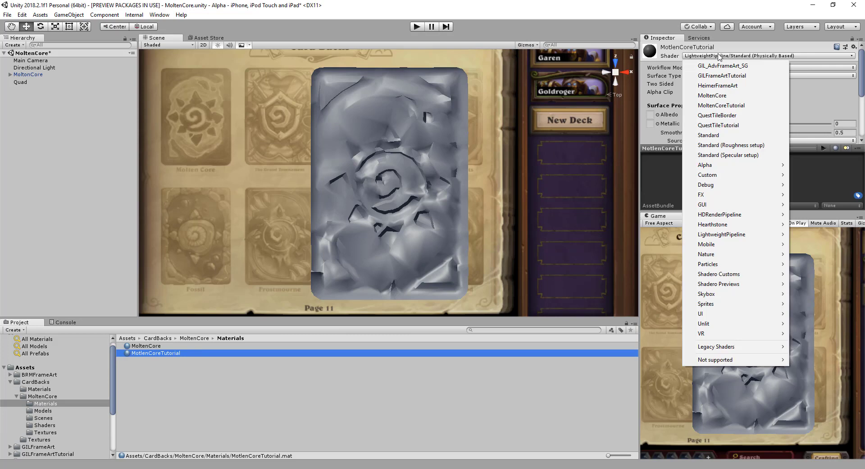
click(744, 106)
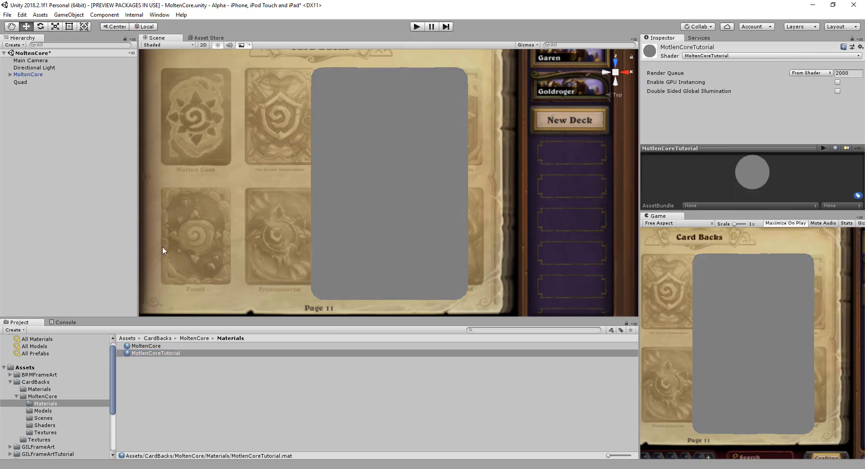
Open the MoltenCoreTutorial shader graph and resize its window to cover the Scene view, leaving the Project assets and Game view visible
click(45, 425)
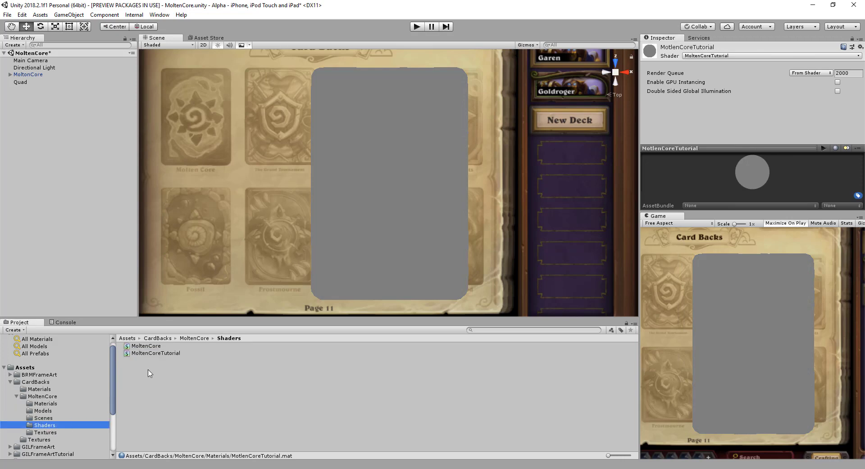
click(158, 354)
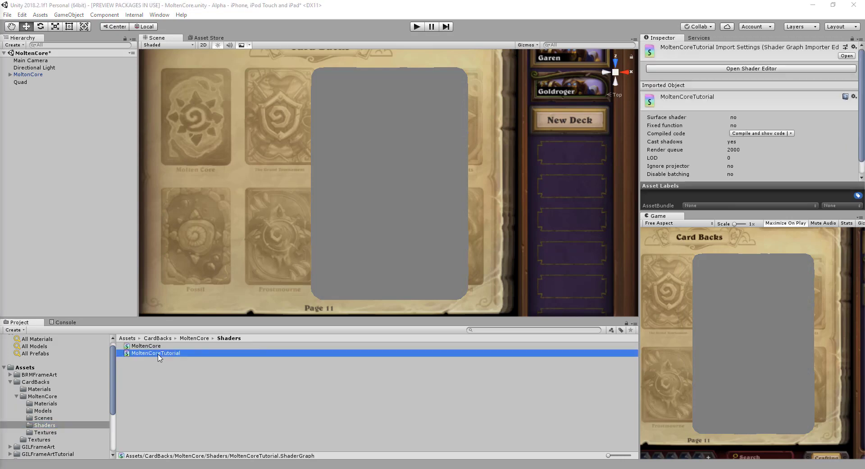
key(F2)
drag(0, 68, 556, 10)
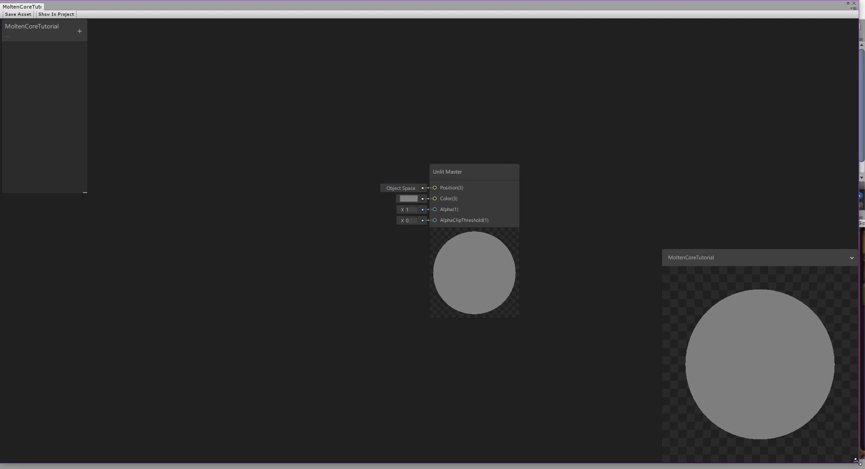
drag(856, 460, 640, 319)
Shrink the graph's main preview and make room beside the Unlit Master node for new nodes
drag(491, 118, 561, 178)
drag(393, 130, 351, 137)
right_click(294, 119)
click(240, 100)
middle_drag(290, 109, 191, 49)
middle_drag(248, 67, 303, 48)
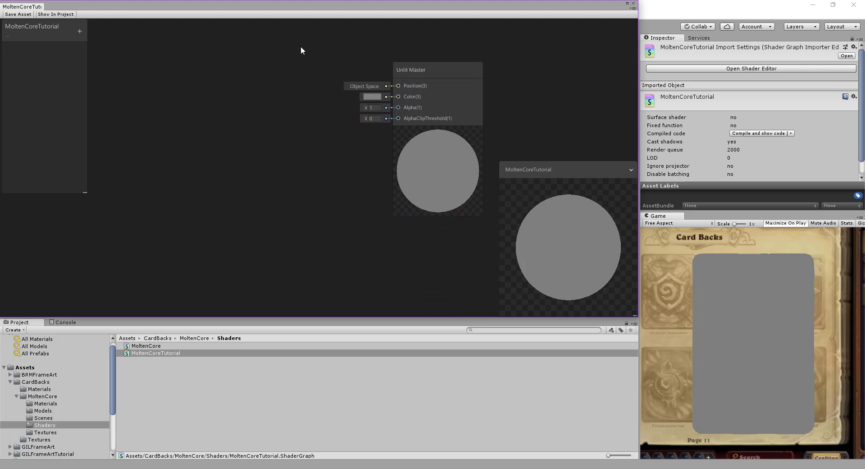
middle_drag(240, 136, 327, 139)
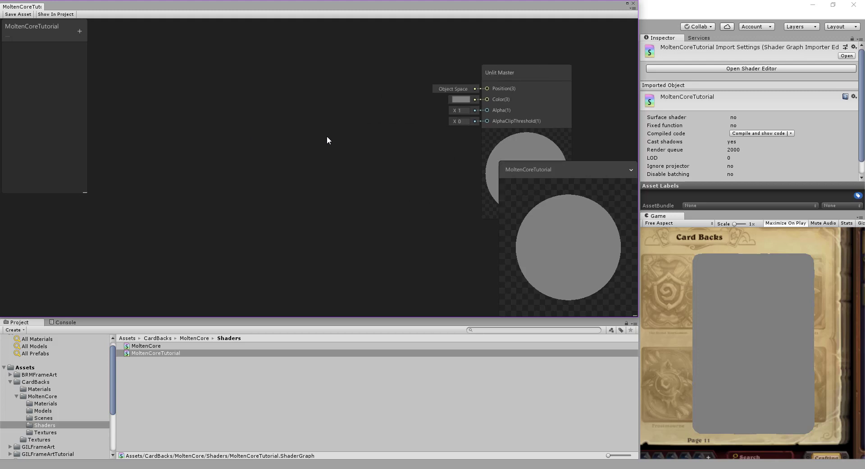
Add the Card_Back_MoltonCore texture as a Sample Texture 2D node and connect its RGBA output to the Unlit Master's Color
click(46, 432)
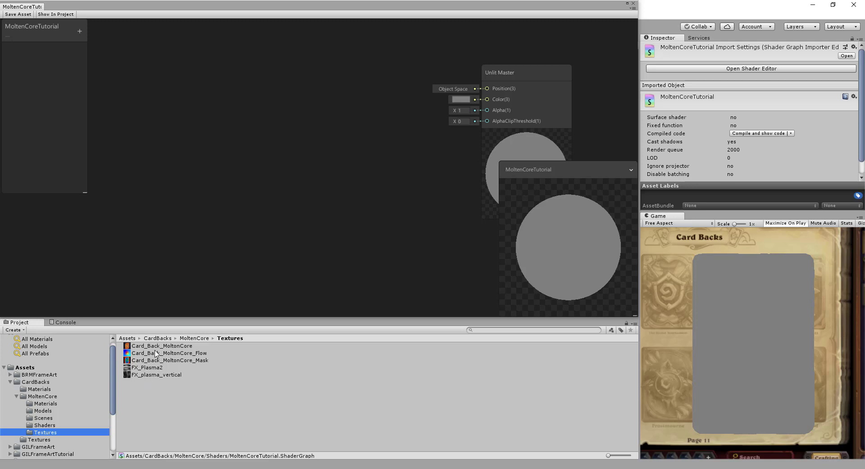
middle_drag(139, 269, 232, 262)
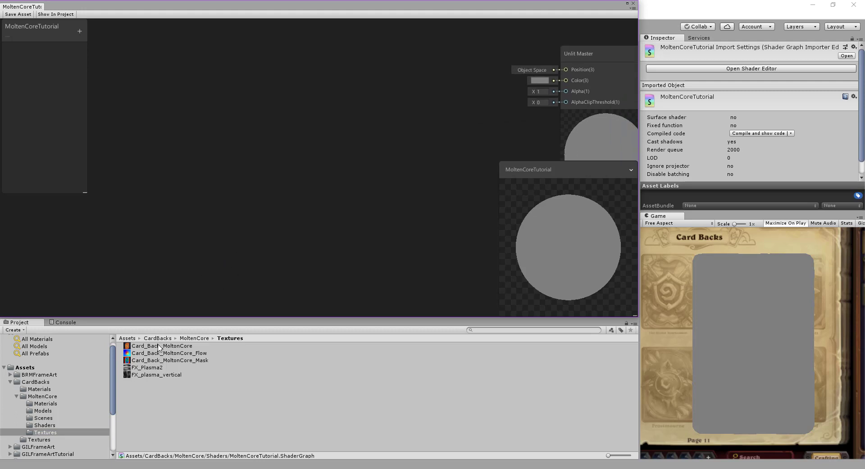
middle_drag(363, 144, 310, 177)
drag(243, 160, 215, 60)
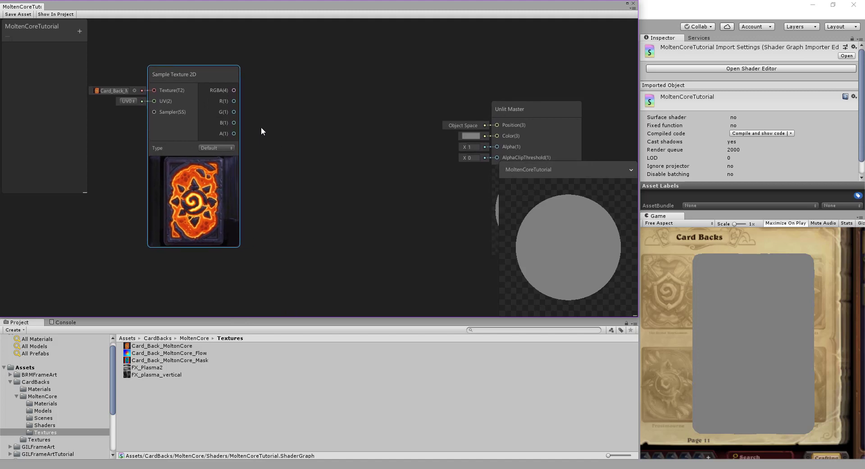
drag(218, 76, 480, 122)
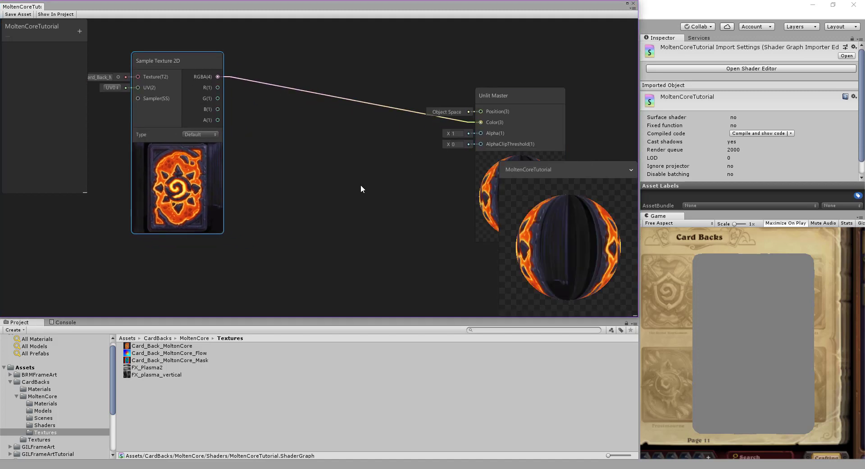
Set the main preview to the MoltenCore custom mesh and rotate and scale it to show the whole card face
right_click(580, 232)
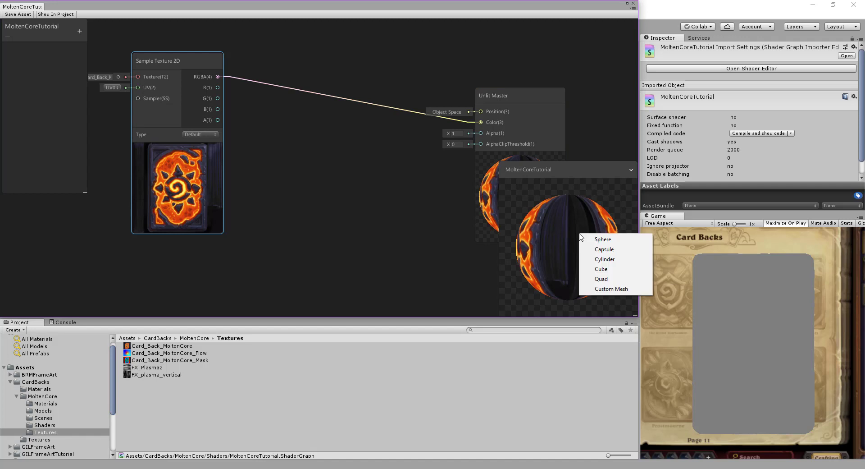
click(611, 291)
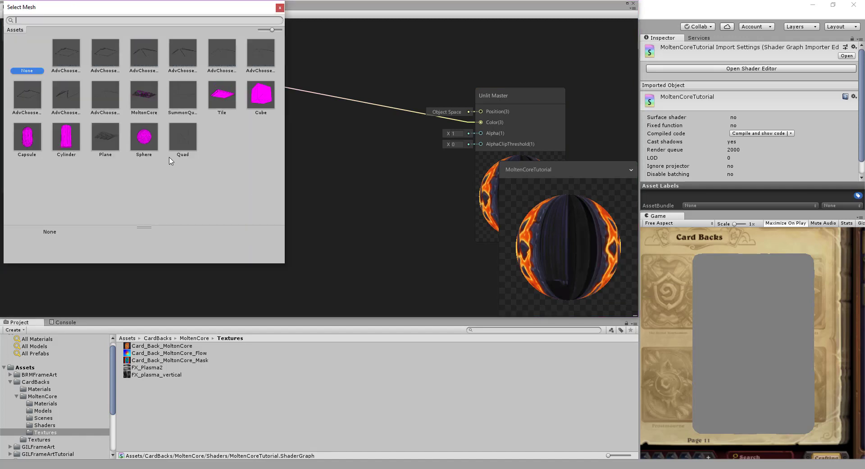
click(142, 100)
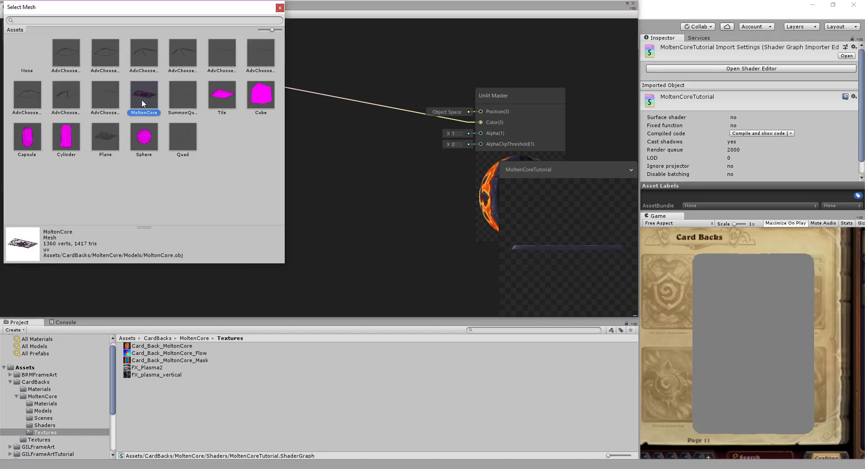
click(280, 9)
drag(520, 211, 501, 278)
right_click(502, 278)
drag(586, 247, 562, 273)
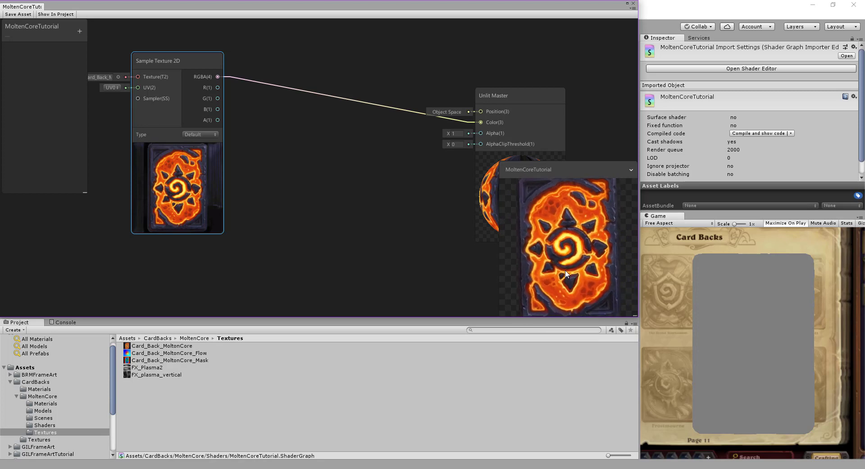
right_click(567, 271)
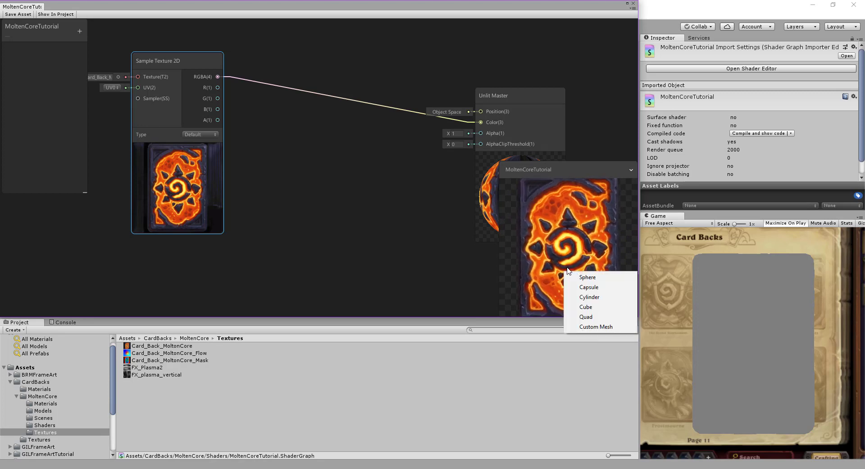
right_click(623, 242)
click(625, 227)
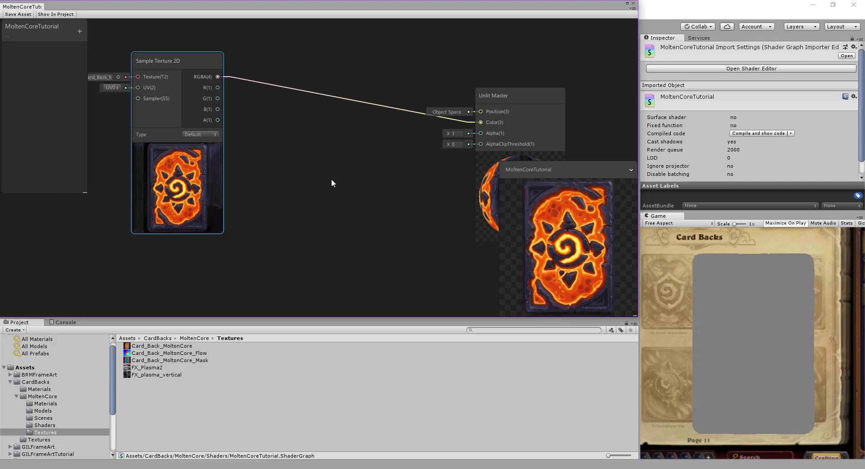
Add the Card_Back_MoltonCore_Mask texture as a Sample Texture 2D node below the card texture node
middle_drag(318, 187, 340, 116)
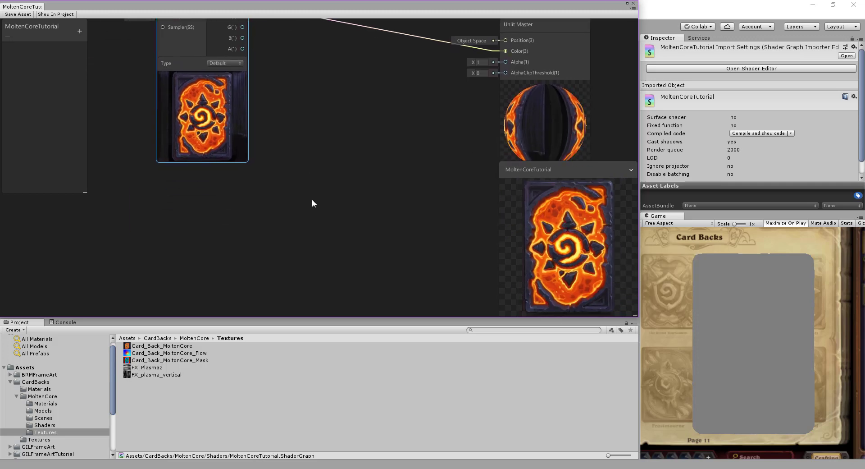
middle_drag(312, 199, 362, 156)
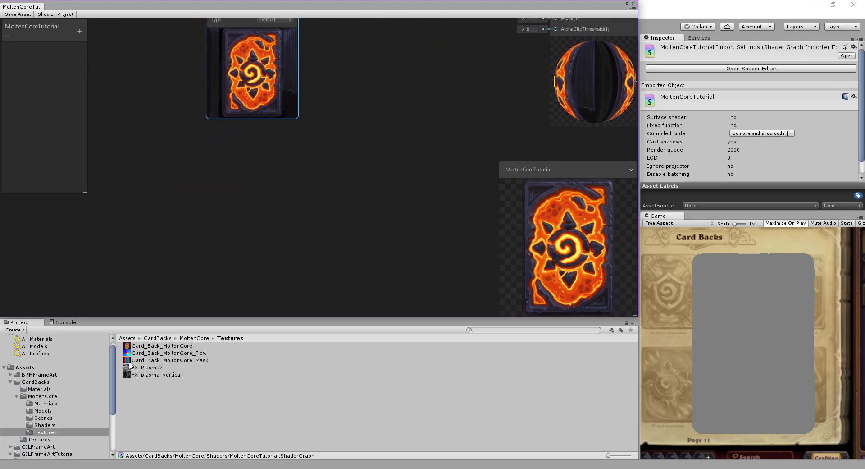
drag(127, 361, 203, 189)
scroll(378, 205, down, 3)
drag(342, 165, 296, 148)
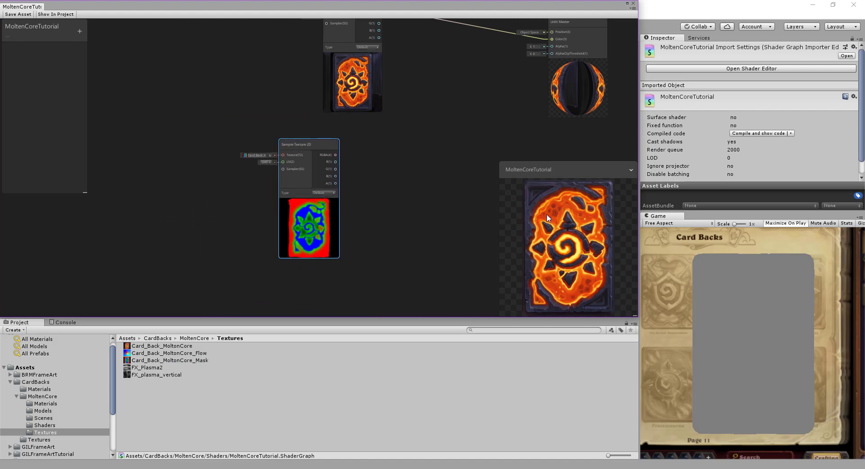
middle_drag(387, 218, 426, 207)
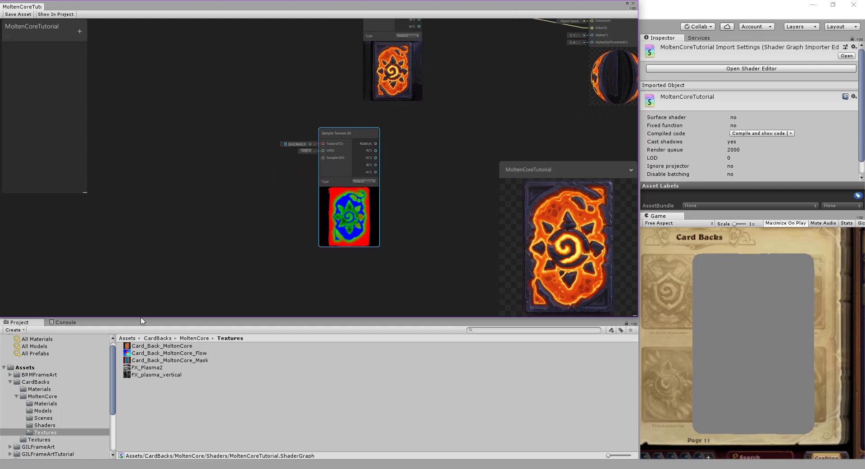
Add the Card_Back_MoltonCore_Flow texture as a Sample Texture 2D node below the mask texture node
click(129, 356)
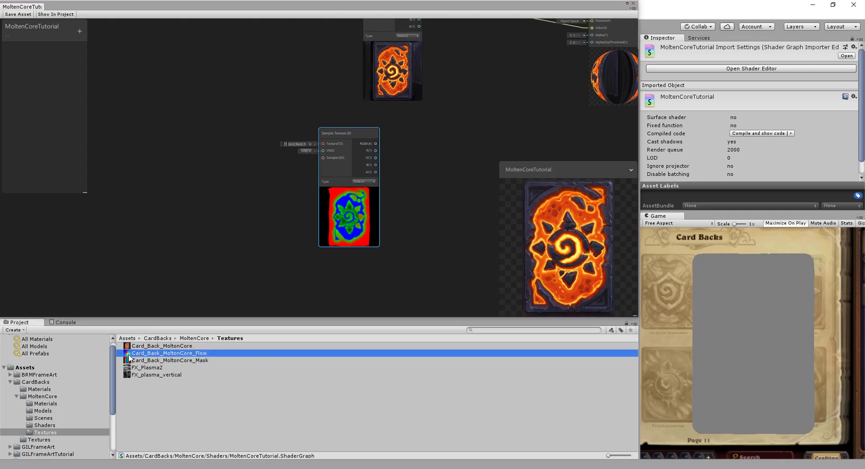
drag(129, 356, 153, 216)
middle_drag(264, 274, 301, 215)
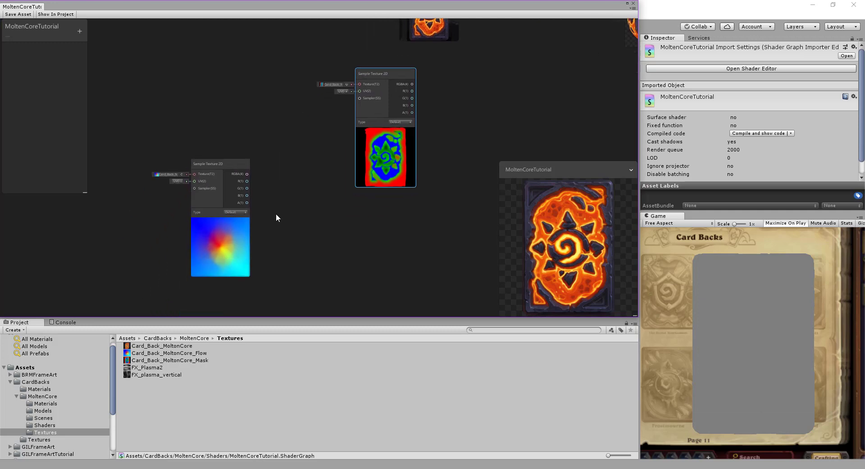
middle_drag(280, 266, 286, 235)
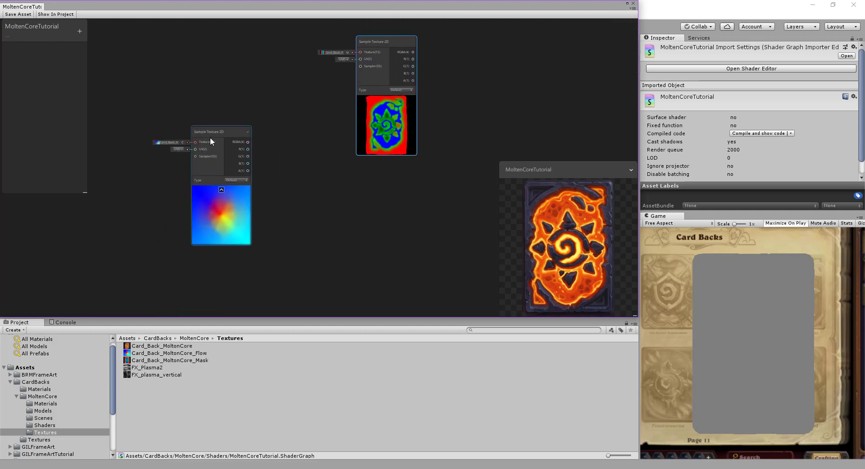
drag(211, 136, 284, 174)
key(a)
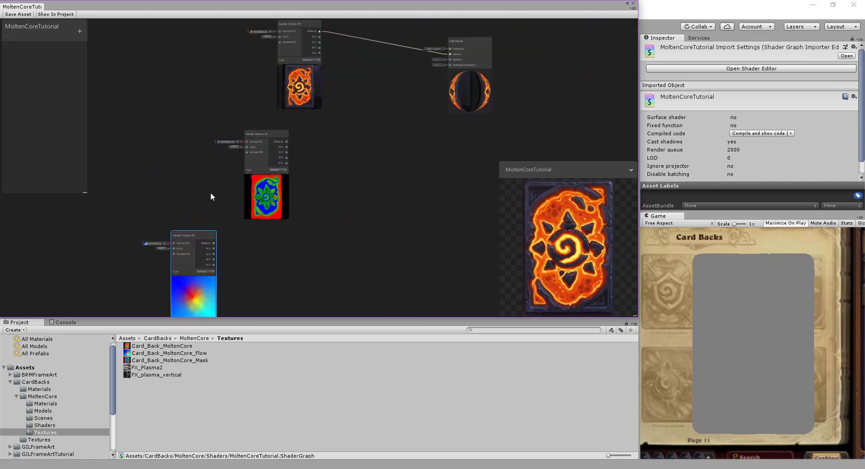
Shift the texture nodes away from the Unlit Master to free space in the middle of the graph
middle_drag(320, 137, 294, 167)
drag(259, 60, 220, 25)
middle_drag(283, 109, 382, 117)
drag(298, 164, 209, 134)
scroll(358, 147, down, 2)
Create a Flowmap sub-graph node between the texture nodes and the Unlit Master, and shift the card texture node further left
right_click(360, 149)
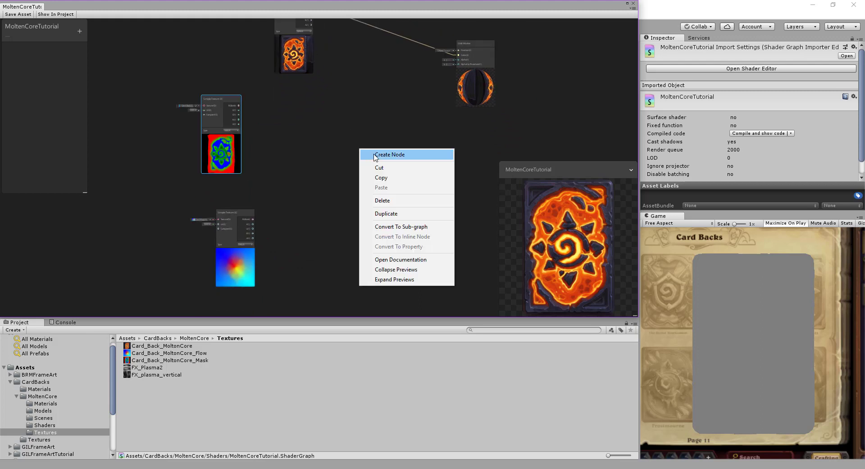
click(374, 155)
text(flo)
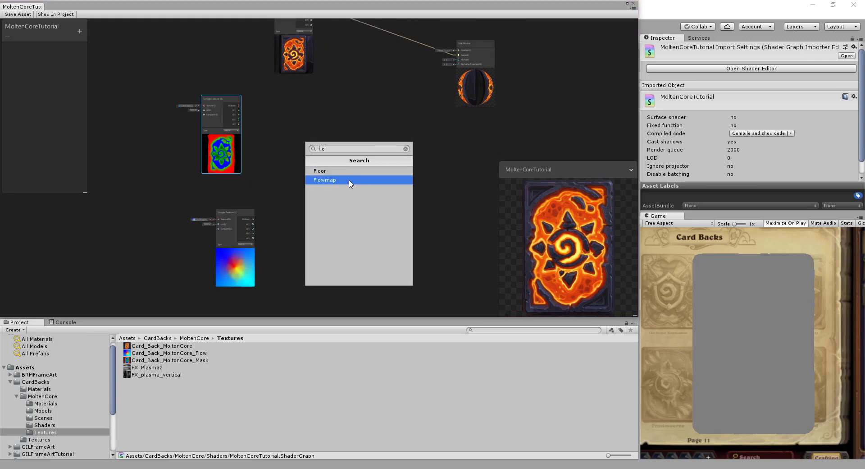
click(351, 180)
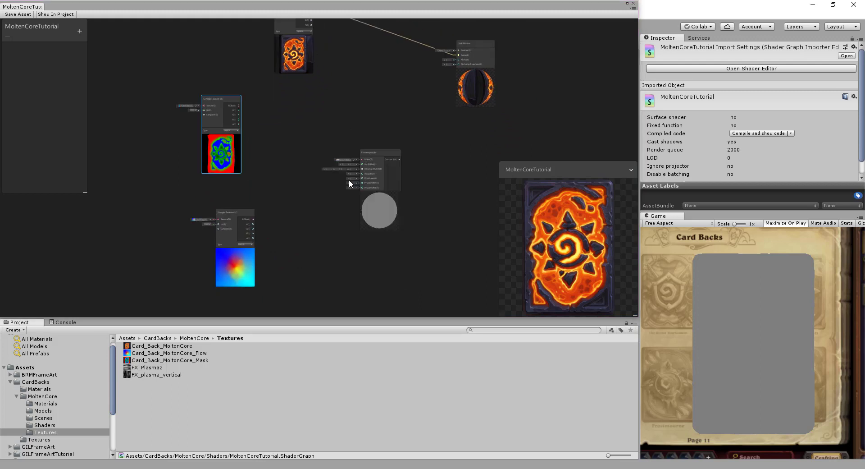
middle_drag(442, 138, 412, 195)
drag(263, 59, 242, 59)
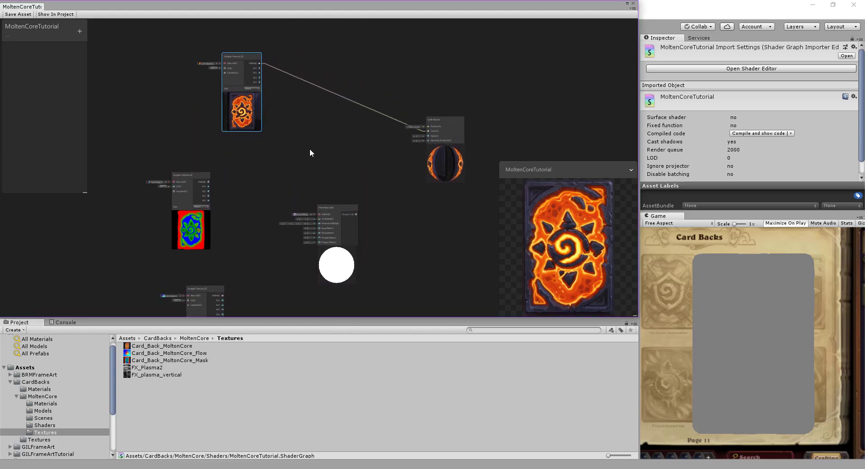
Rearrange the mask and flow texture nodes to the left of the Flowmap node
middle_drag(310, 148, 308, 120)
scroll(305, 142, up, 2)
middle_drag(277, 164, 339, 135)
middle_drag(290, 198, 321, 167)
scroll(321, 168, down, 1)
drag(276, 220, 188, 234)
drag(250, 71, 263, 160)
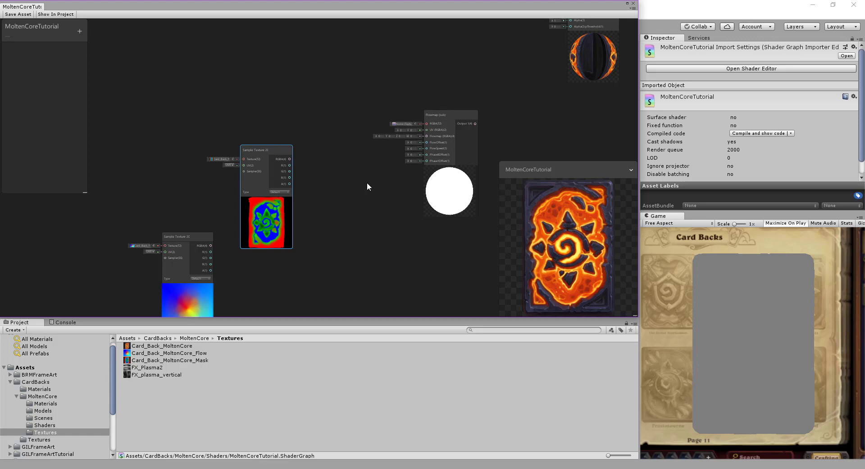
middle_drag(359, 177, 363, 156)
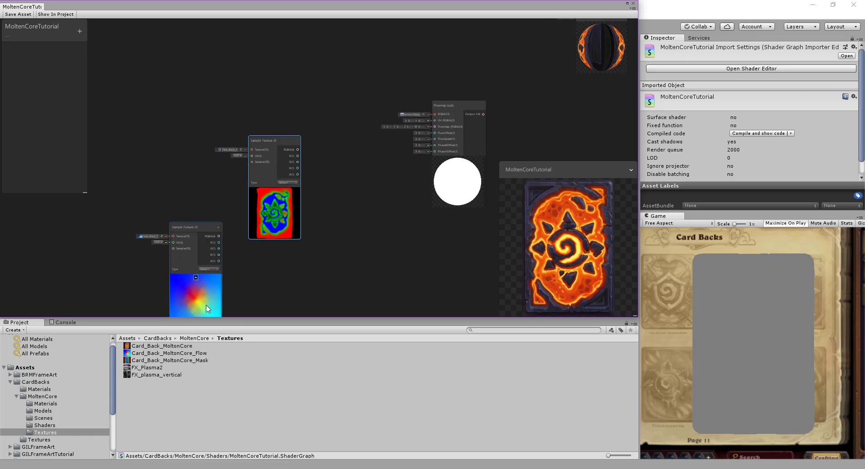
Add the FX_Plasma2 texture as a Sample Texture 2D node and try to connect its RGBA output to the Flowmap node
click(146, 367)
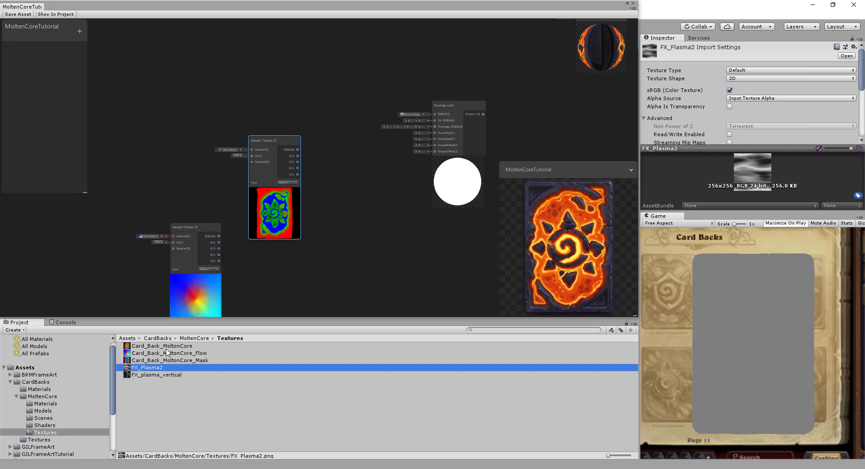
drag(141, 367, 184, 79)
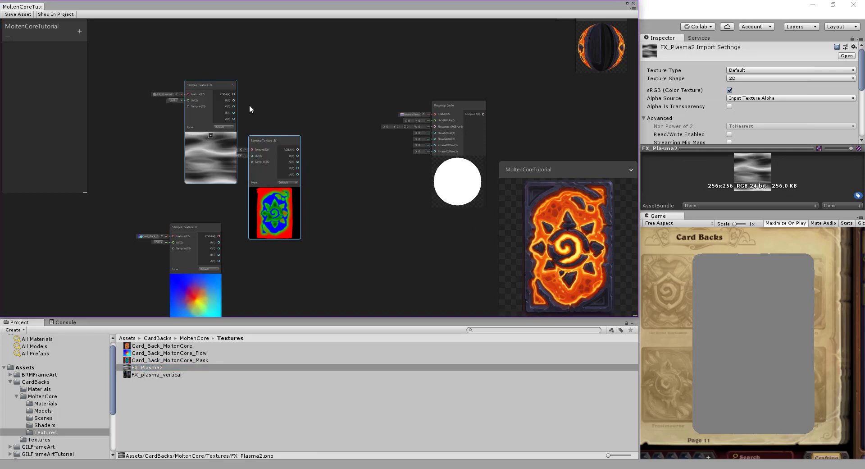
middle_drag(279, 90, 332, 184)
drag(272, 184, 241, 92)
scroll(290, 169, down, 2)
middle_drag(336, 176, 293, 169)
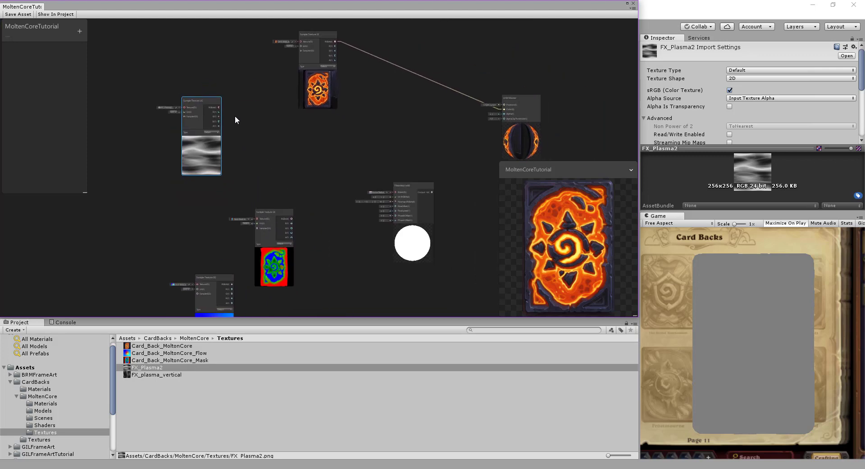
scroll(319, 173, up, 3)
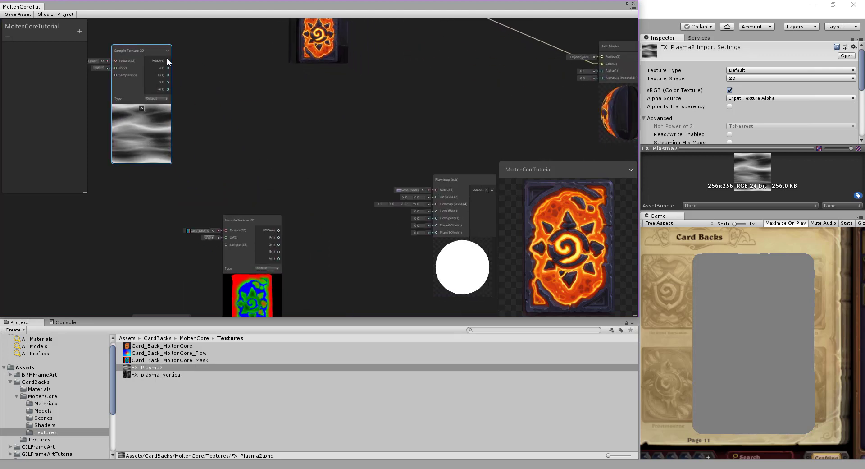
drag(168, 60, 351, 165)
Create a Texture 2D Asset node, assign FX_Plasma2 to it, and connect its output to the Flowmap node's RGBA input
right_click(224, 131)
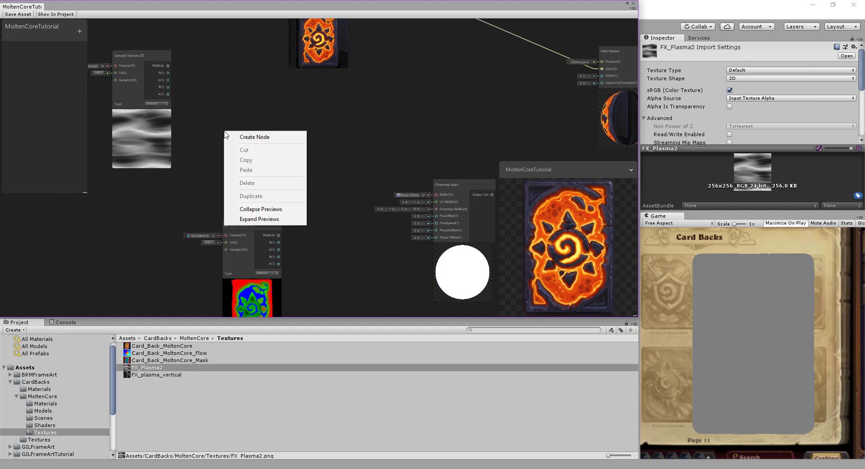
click(251, 136)
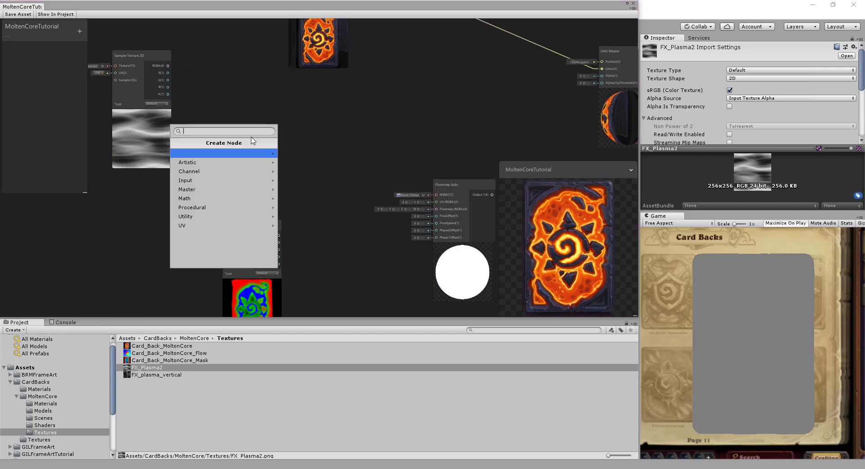
text(Tex)
click(224, 164)
click(259, 157)
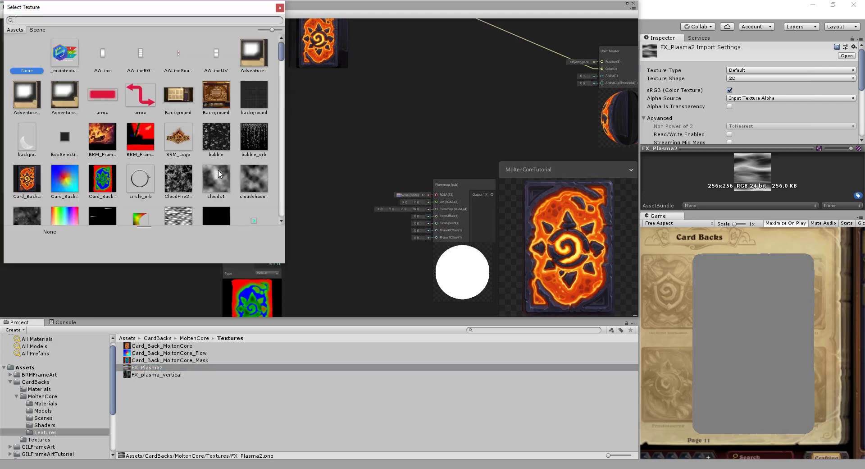
scroll(201, 144, down, 3)
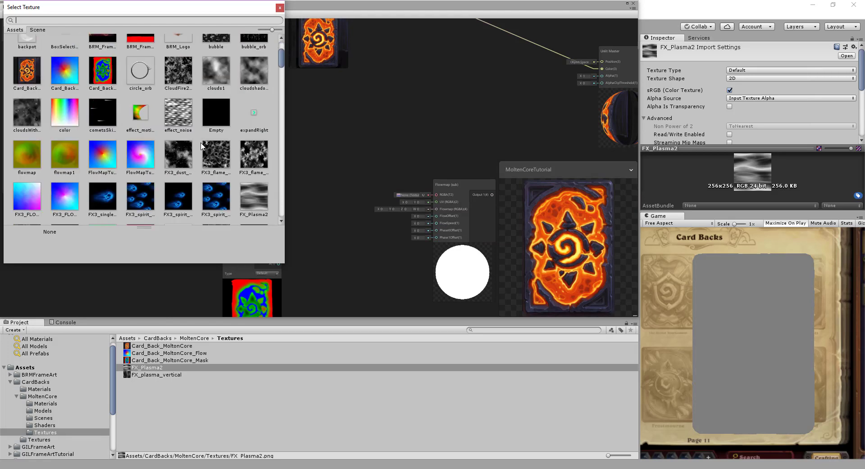
click(262, 204)
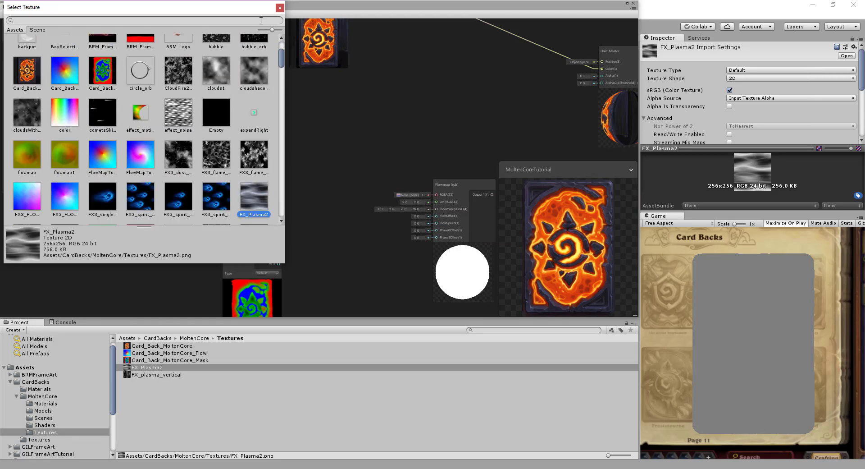
click(280, 8)
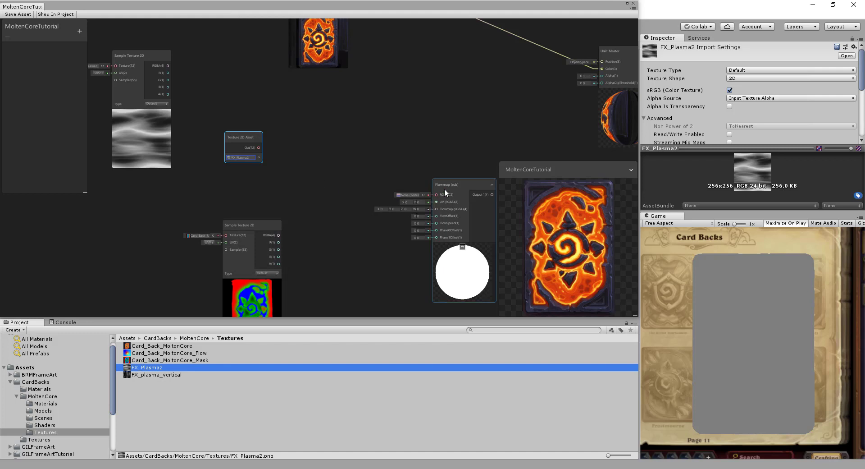
drag(259, 147, 436, 195)
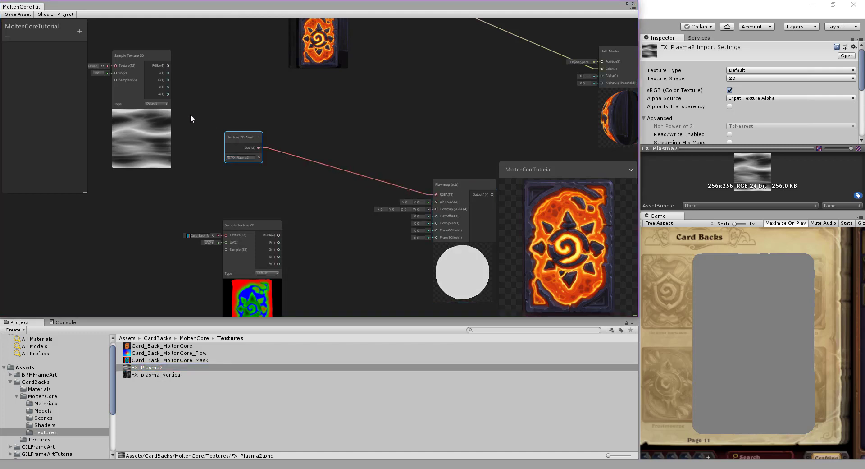
Delete the Sample Texture 2D node that holds FX_Plasma2
middle_drag(290, 119, 262, 94)
scroll(285, 115, down, 2)
middle_drag(307, 185, 313, 158)
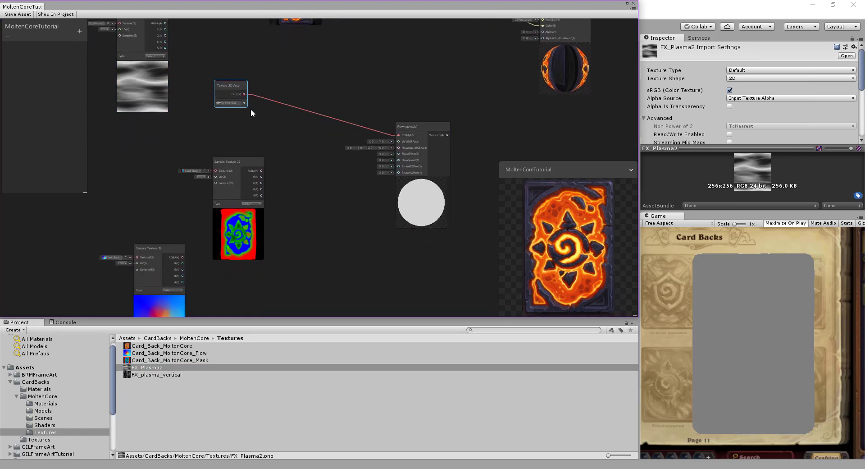
middle_drag(199, 63, 217, 107)
click(147, 54)
right_click(147, 53)
click(203, 112)
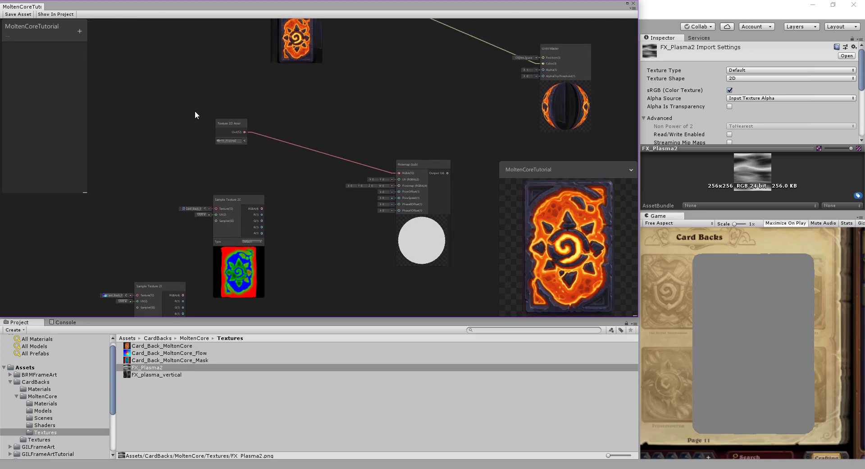
Move the mask texture node out of the way and connect the flow texture's RGBA output to the Flowmap node's Flowmap input
middle_drag(246, 108, 212, 77)
drag(203, 89, 166, 82)
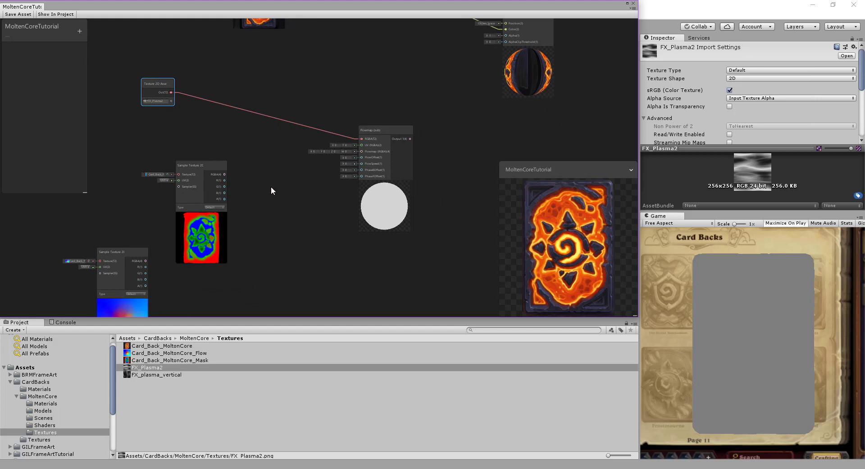
middle_drag(246, 178, 263, 161)
drag(235, 150, 392, 282)
middle_drag(311, 216, 332, 235)
drag(170, 229, 398, 131)
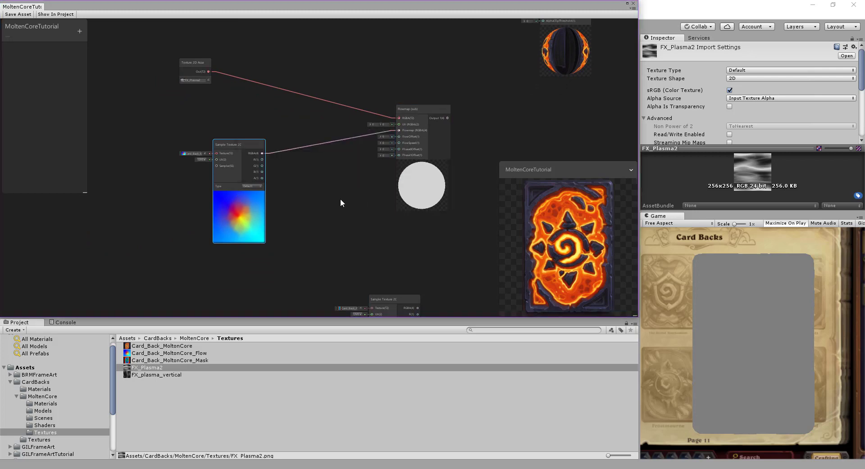
Set the Flowmap node's FlowOffset to 1, FlowSpeed to 0.2, Phase0Offset to 1 and Phase1Offset to 0.5
scroll(340, 199, up, 5)
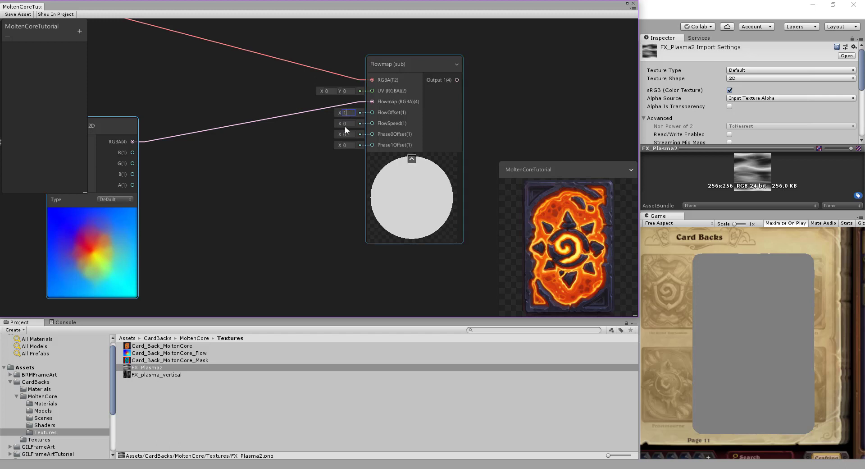
click(347, 123)
text(0.2)
click(352, 134)
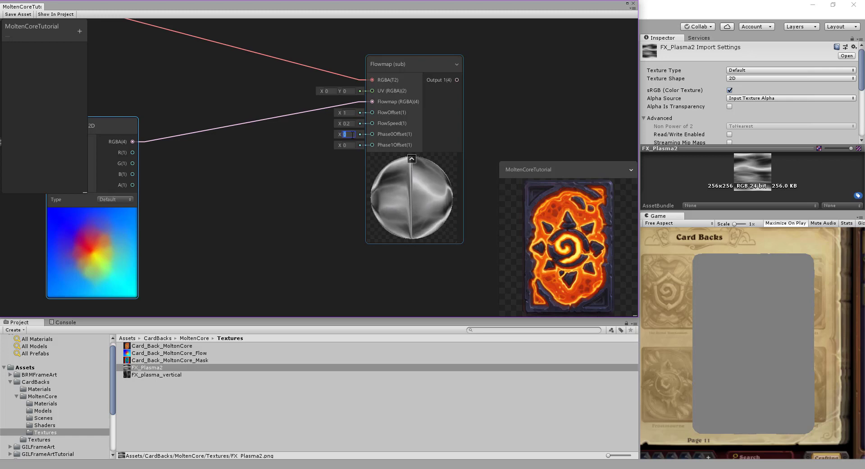
text(1)
click(352, 145)
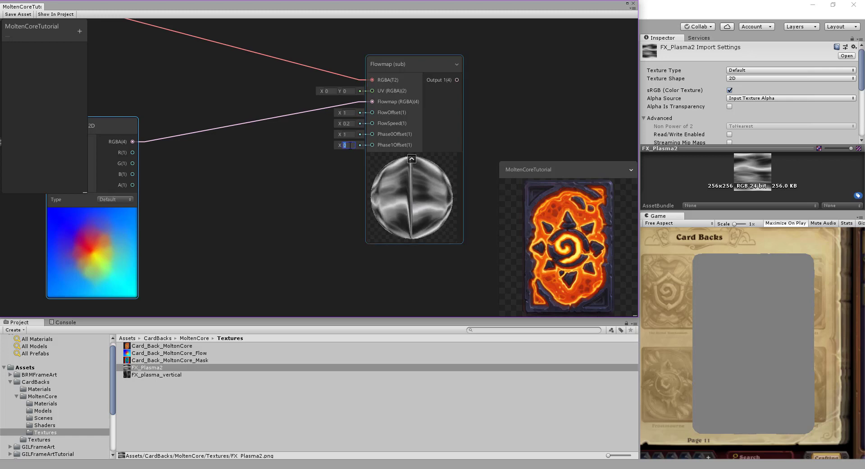
text(0.5)
Move the flow texture node further down from the Flowmap node to free space beneath the Texture 2D Asset node
middle_drag(285, 191, 328, 199)
mouse_move(375, 178)
middle_down()
mouse_move(352, 194)
mouse_move(380, 183)
middle_up()
scroll(352, 194, down, 2)
scroll(317, 195, down, 1)
drag(245, 155, 207, 241)
middle_drag(257, 205, 330, 139)
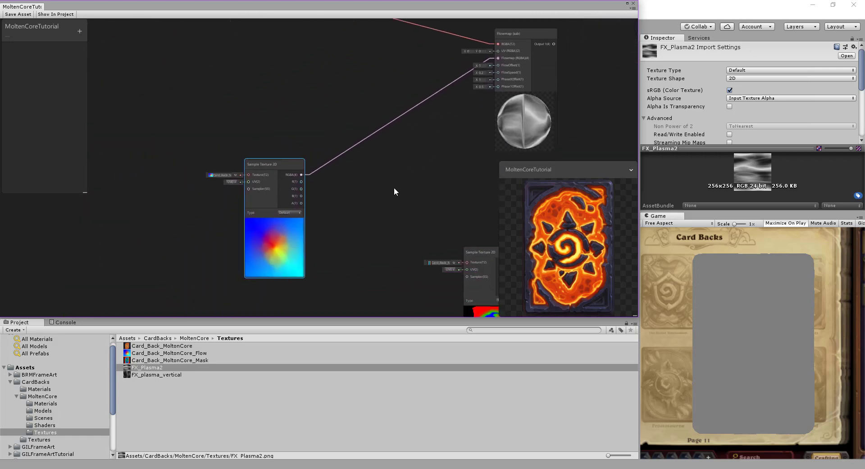
middle_drag(393, 187, 331, 187)
scroll(336, 187, down, 1)
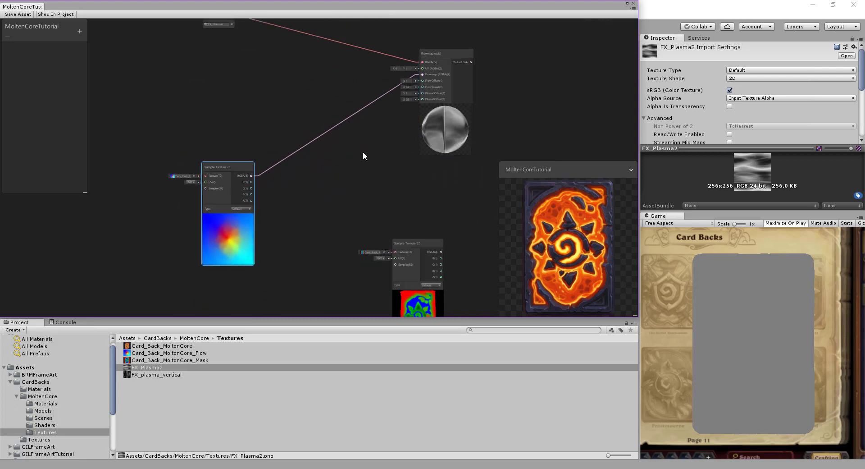
middle_drag(363, 151, 370, 198)
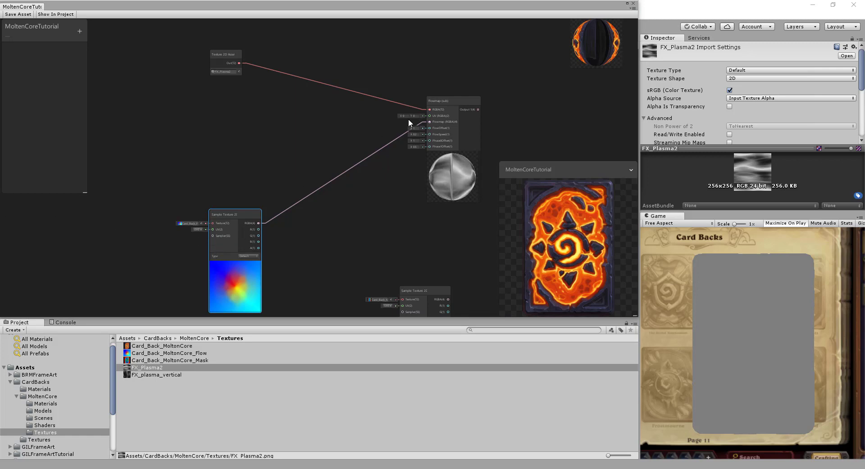
Duplicate the flow texture node, place the copy above the original, and connect its RGBA output to the Flowmap node's UV input
middle_drag(205, 182, 264, 176)
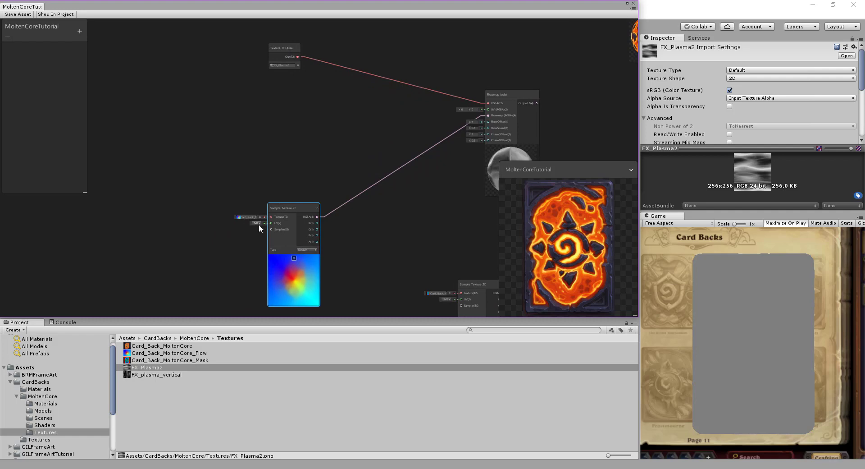
right_click(281, 207)
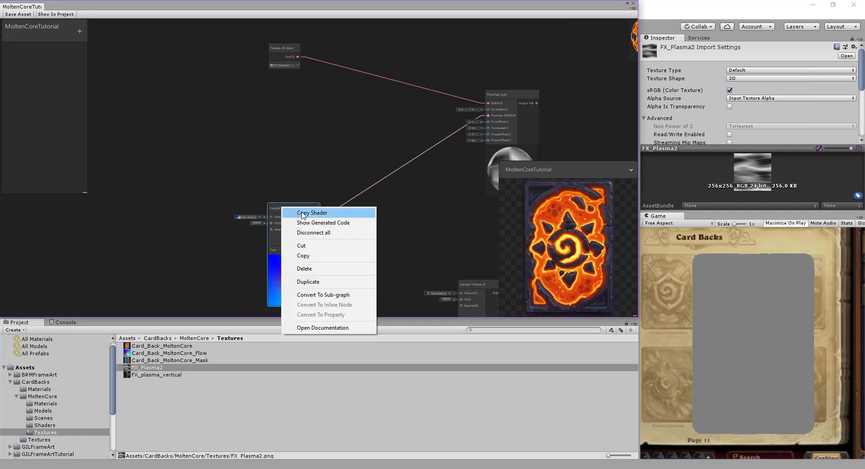
click(315, 282)
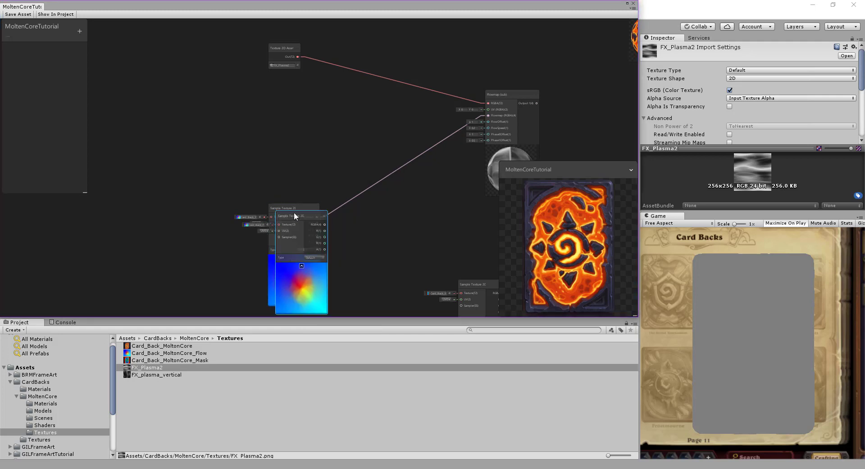
drag(294, 211, 488, 109)
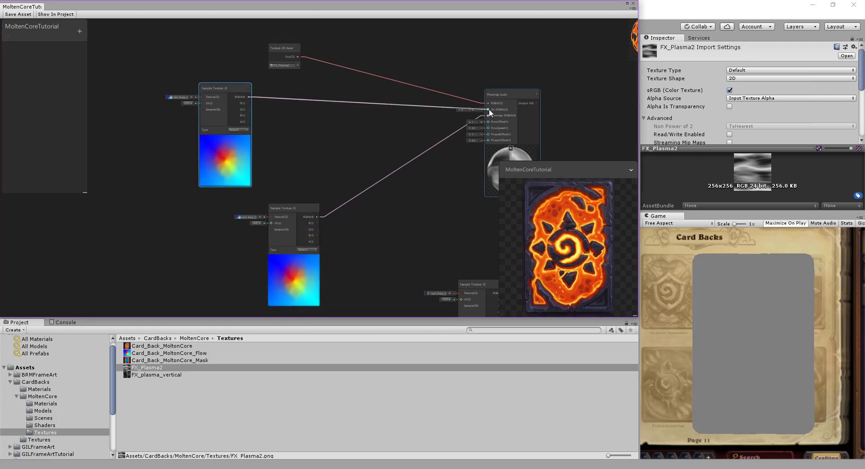
Move the upper flow texture node so it lines up directly above the lower flow texture node
middle_drag(293, 161, 205, 159)
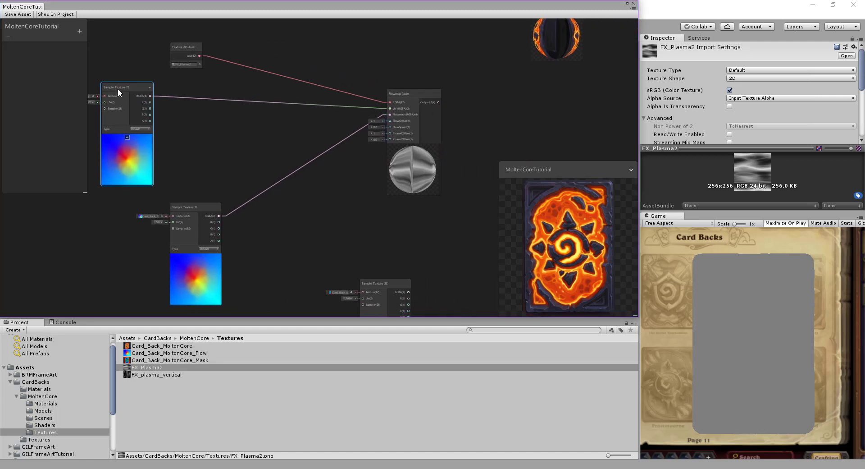
drag(120, 88, 187, 90)
middle_drag(267, 131, 378, 118)
middle_drag(224, 146, 275, 145)
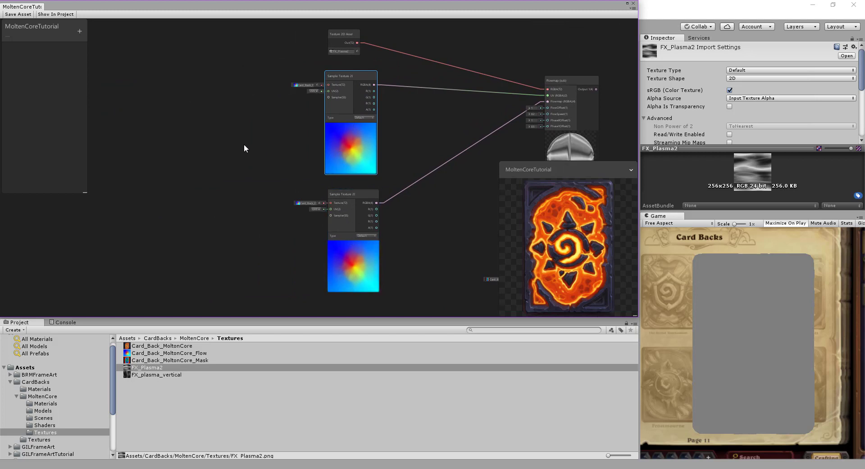
Duplicate the Texture 2D Asset node and place the copy in free space before the two flow texture nodes
middle_drag(237, 142, 261, 161)
right_click(361, 55)
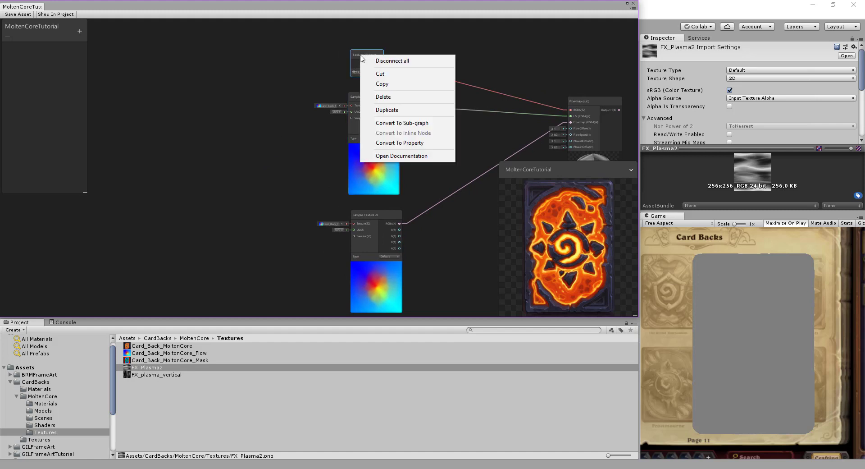
click(392, 110)
drag(367, 64, 163, 164)
middle_drag(236, 168, 265, 157)
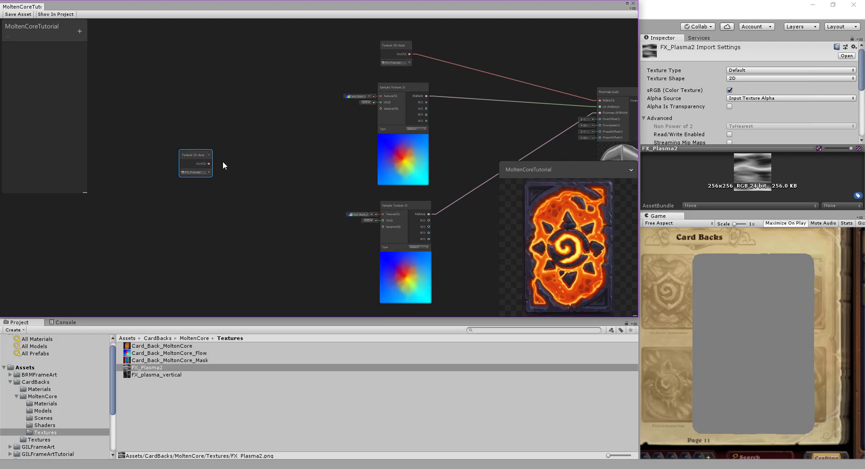
Assign the Card_Back_MoltonCore_Flow texture to the duplicated Texture 2D Asset node
click(209, 172)
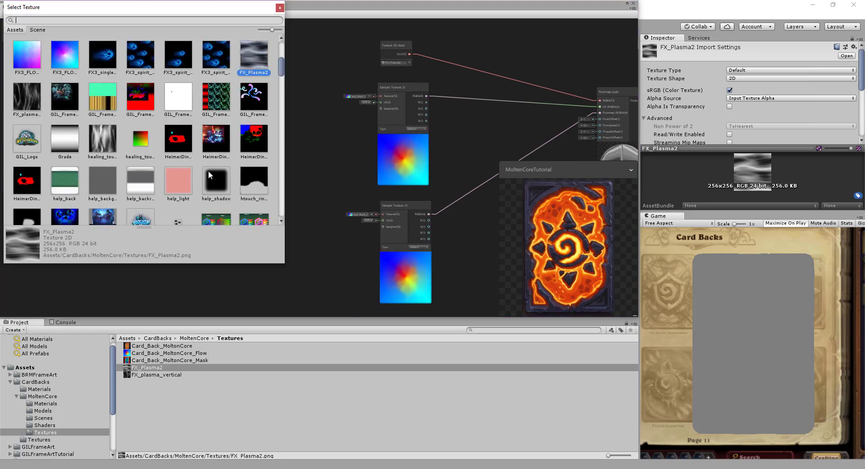
scroll(175, 141, down, 3)
scroll(175, 140, up, 3)
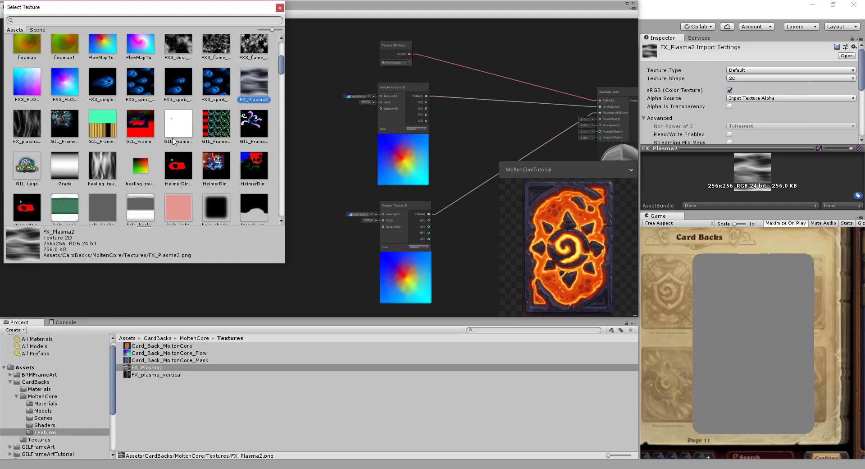
scroll(174, 141, up, 2)
scroll(171, 141, up, 2)
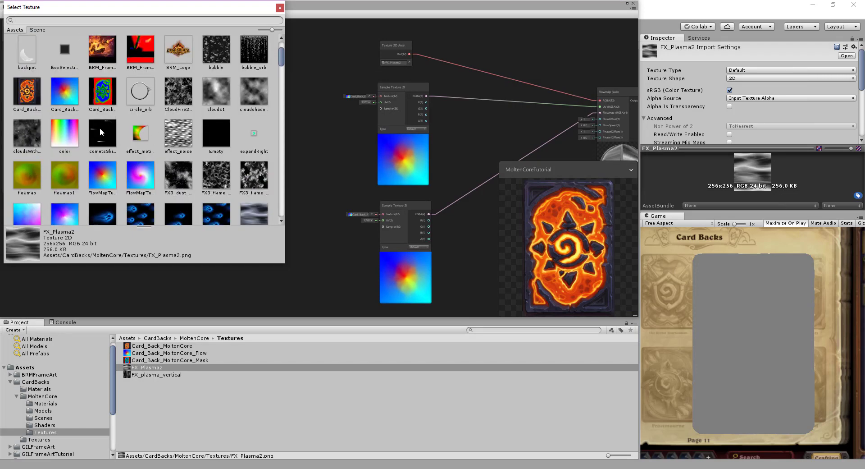
click(66, 100)
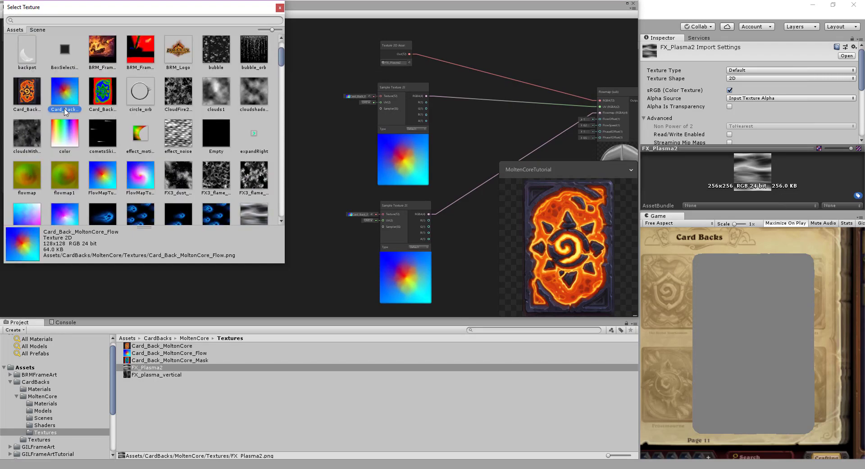
click(280, 7)
Connect the flow Texture 2D Asset's output to the Texture inputs of both flow texture nodes, and move the asset node slightly closer to them
drag(225, 164, 379, 96)
drag(226, 163, 381, 214)
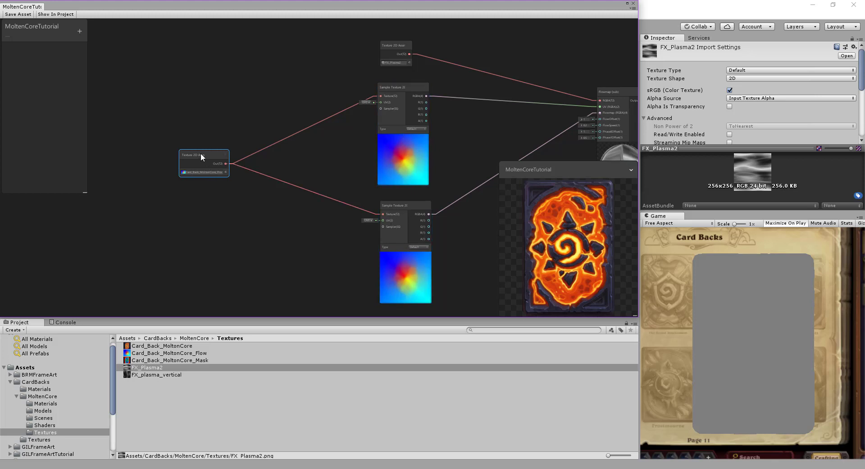
drag(201, 154, 231, 126)
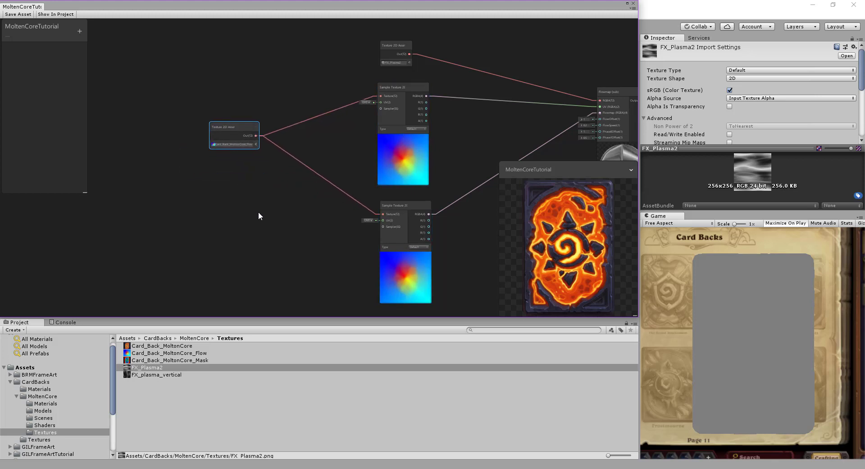
middle_drag(258, 215, 236, 218)
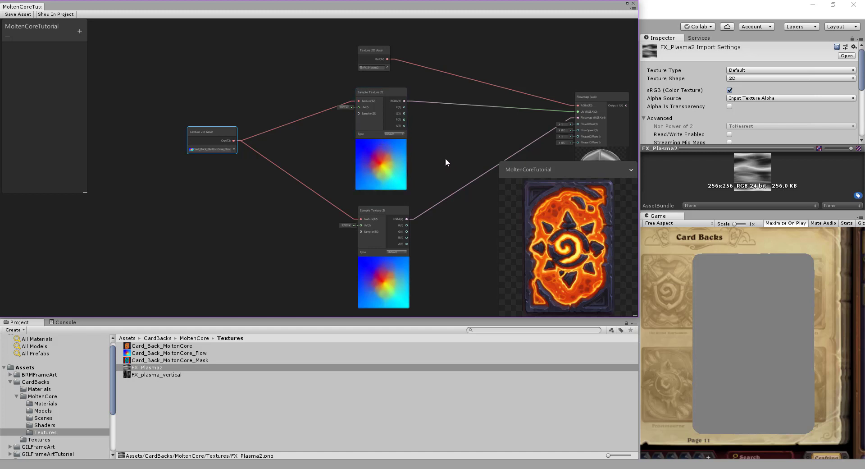
middle_drag(449, 242, 377, 235)
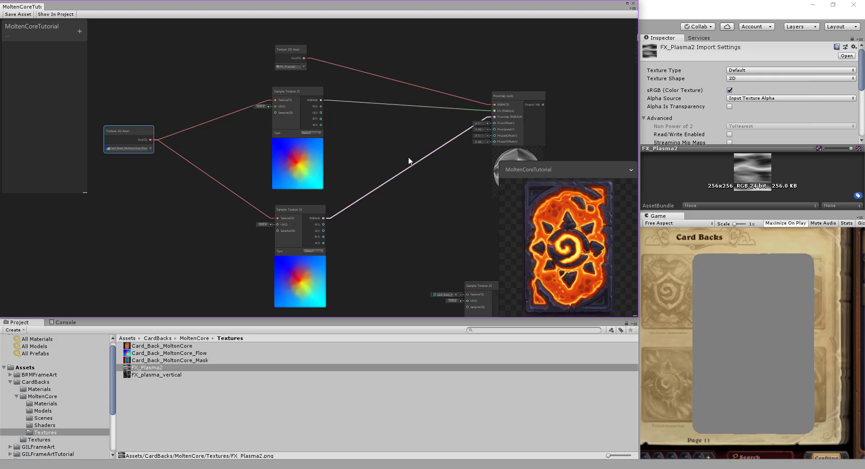
click(286, 170)
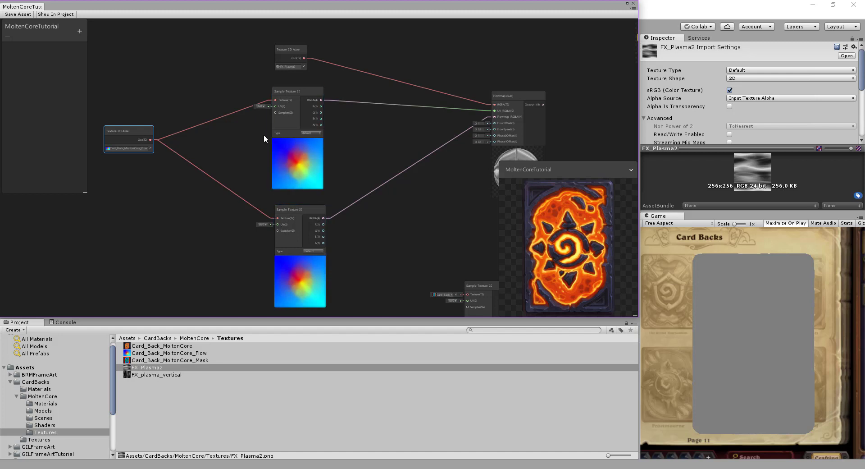
Add a Tiling And Offset node and connect its output to the lower flow texture node's UV input
middle_drag(373, 145, 422, 127)
middle_drag(215, 223, 237, 173)
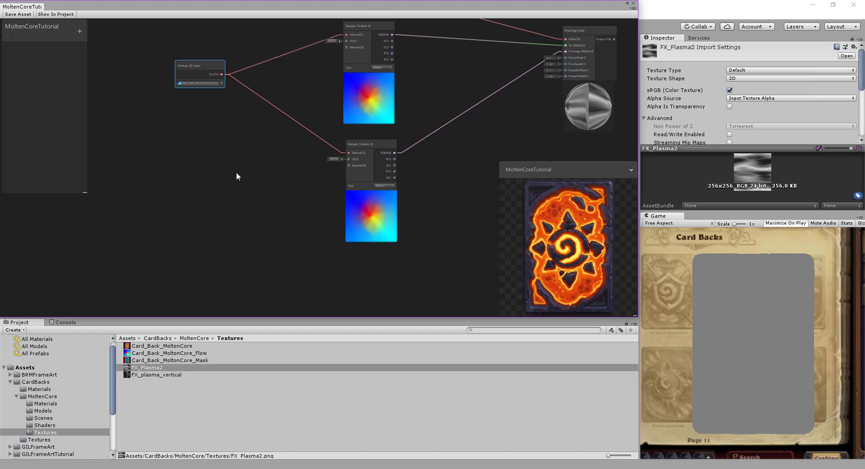
right_click(218, 181)
click(225, 187)
text(ti)
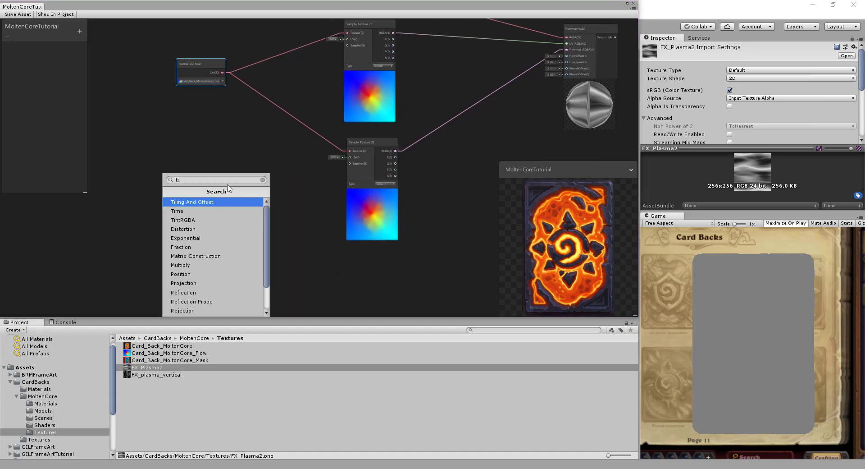
click(212, 202)
drag(224, 188, 350, 157)
Set the Tiling And Offset node's Tiling to X 0.3 and Y 0.3
scroll(328, 166, up, 5)
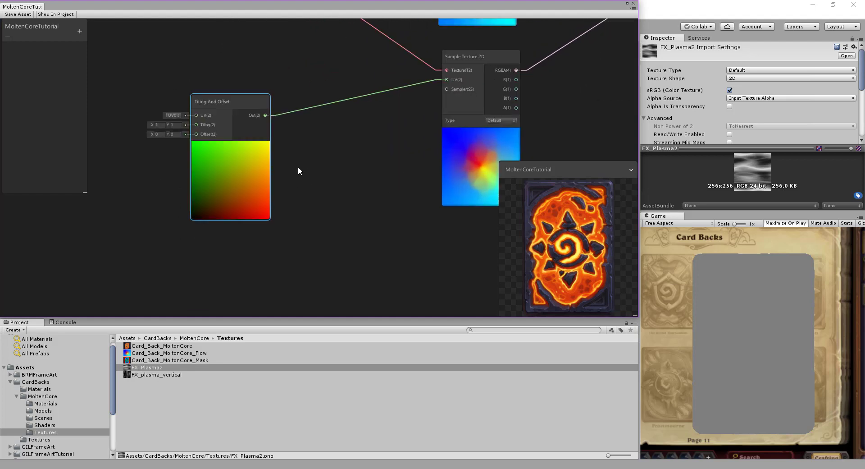
middle_drag(300, 167, 355, 196)
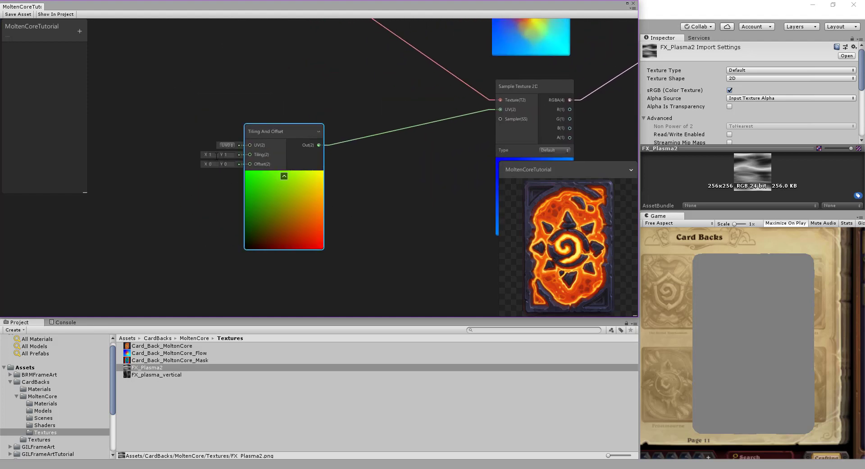
click(216, 155)
text(0)
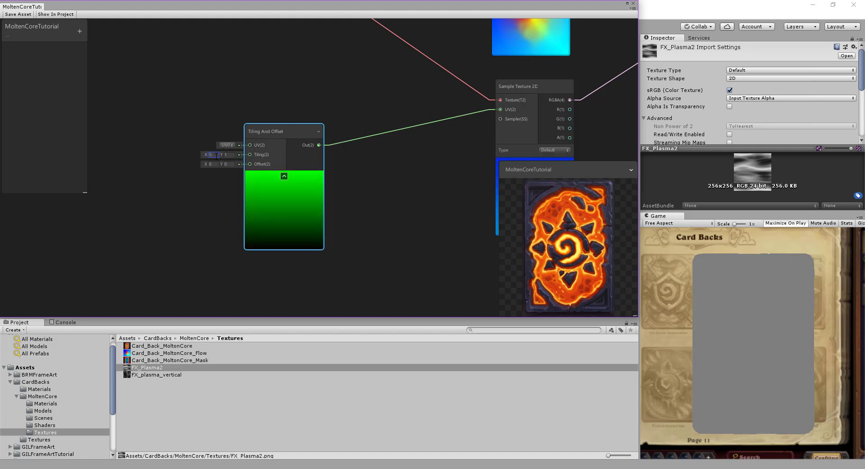
text(.3)
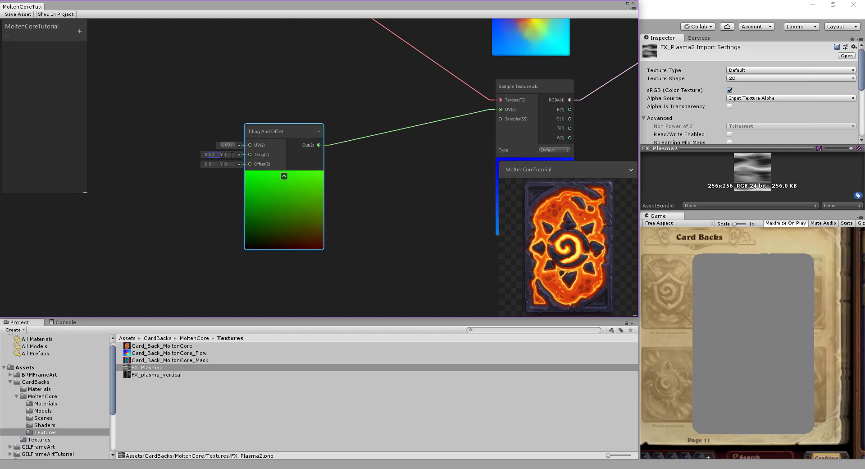
text(0.3)
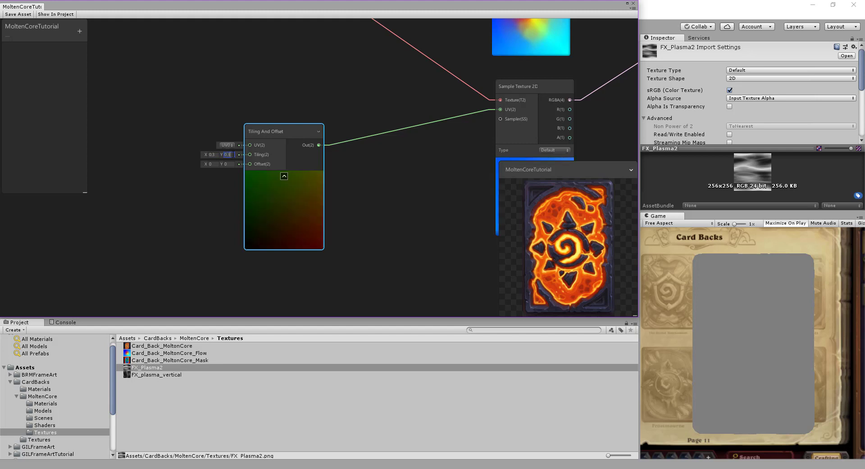
Set the Tiling And Offset node's Offset to X 0.33 and Y 0.33
middle_drag(406, 168, 305, 150)
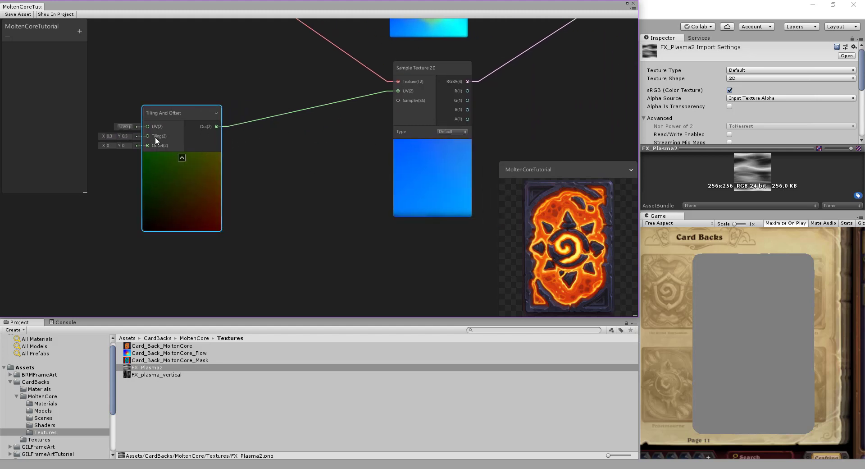
mouse_move(182, 158)
text(.33)
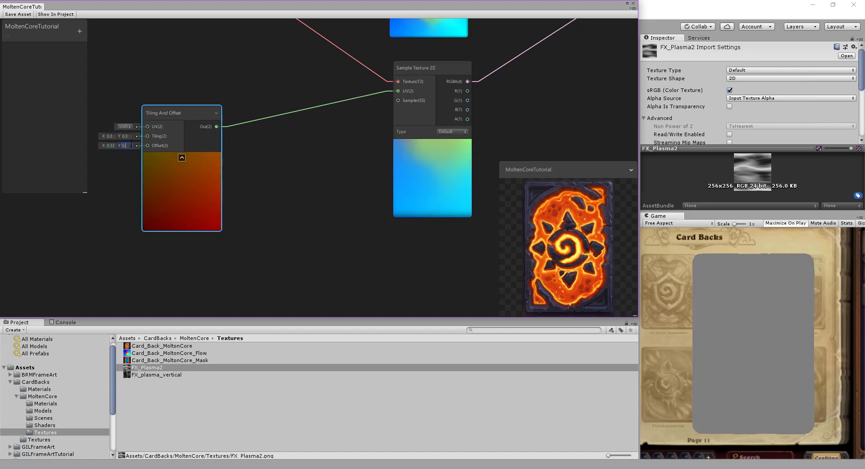
text(.33)
mouse_move(435, 163)
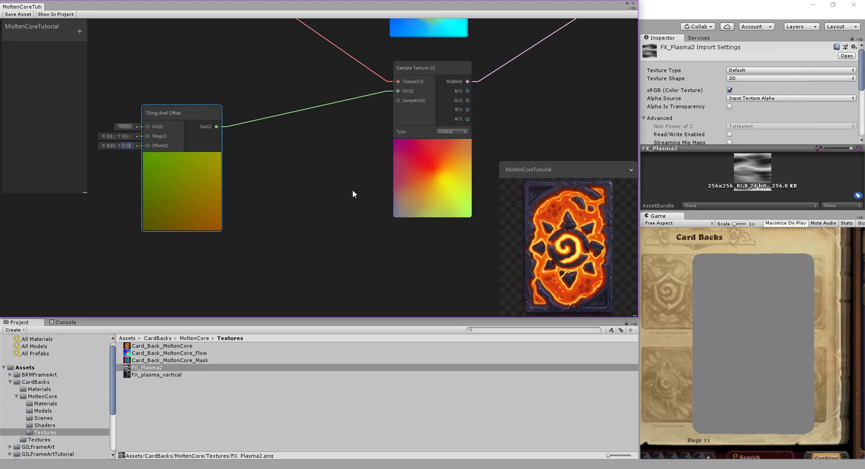
middle_drag(352, 189, 276, 198)
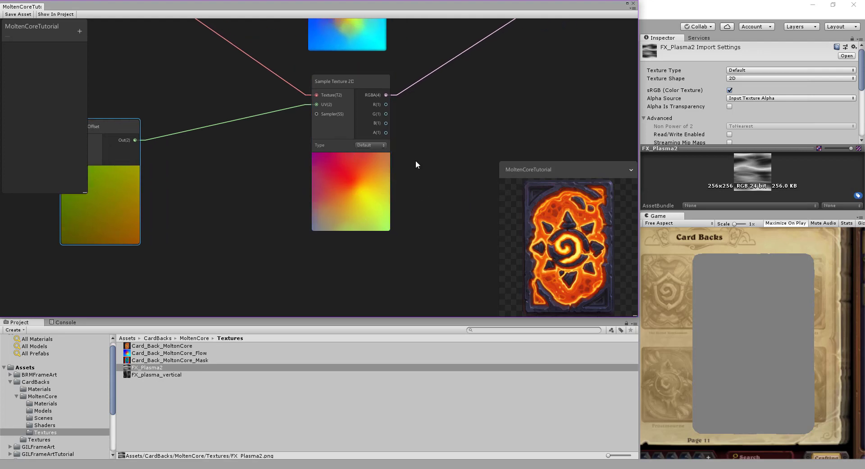
Set the Flowmap node's FlowOffset to 0.8
middle_drag(419, 133, 337, 219)
scroll(336, 216, down, 1)
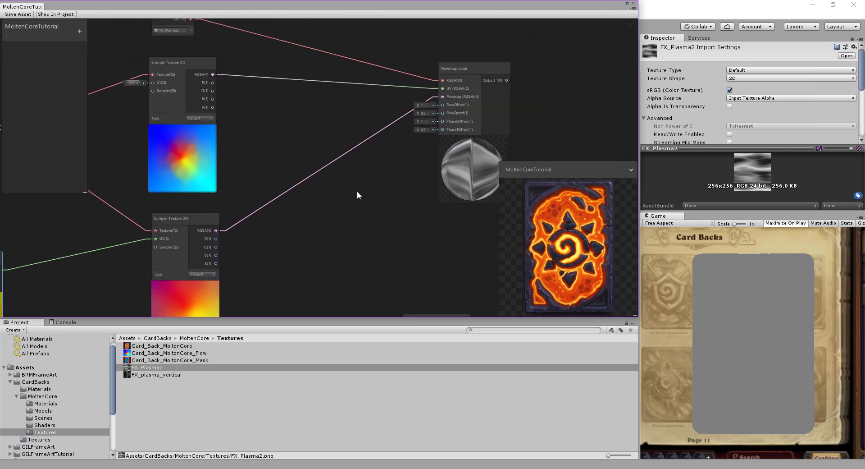
middle_drag(366, 185, 309, 183)
scroll(333, 166, up, 2)
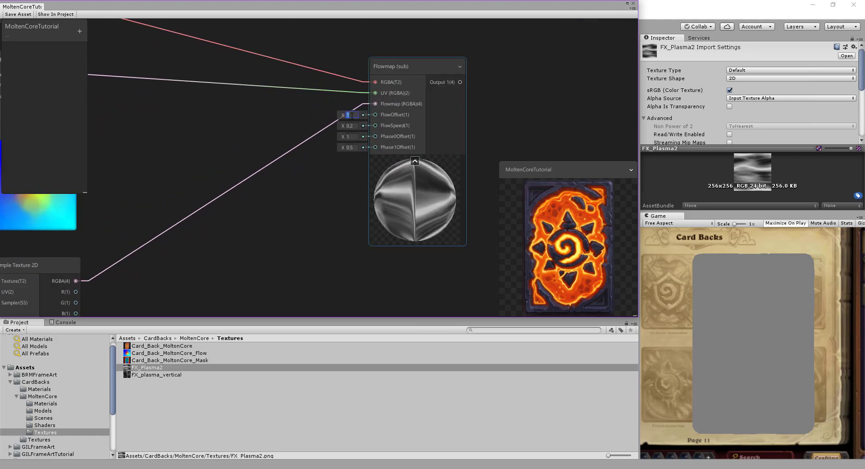
click(351, 116)
text(0.1)
key(BackSpace)
text(8)
Set the Flowmap node's FlowSpeed to -0.08
click(354, 126)
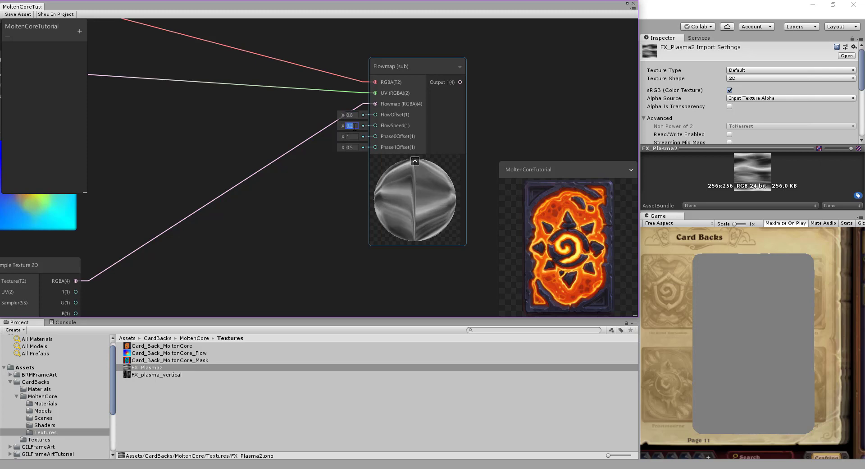
key(BackSpace)
text(-0.008)
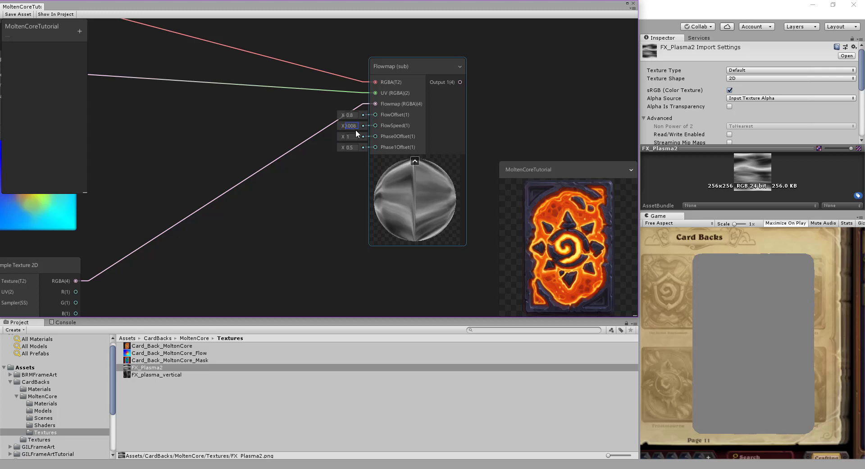
key(BackSpace)
key(BackSpace)
text(8)
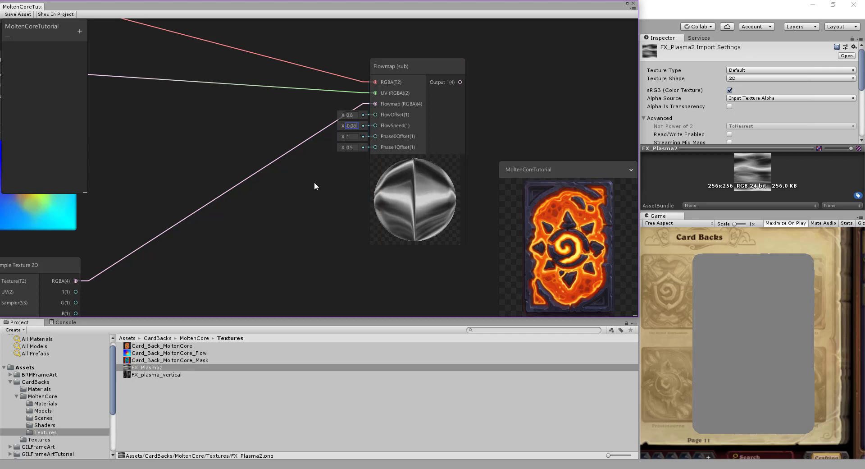
Move the Unlit Master node further along and place the card back texture node above the Flowmap node
middle_drag(275, 175, 165, 163)
scroll(411, 170, down, 2)
scroll(415, 169, down, 2)
middle_drag(436, 158, 337, 156)
middle_drag(353, 216, 388, 202)
drag(416, 71, 495, 99)
middle_drag(225, 48, 288, 93)
drag(207, 27, 334, 85)
middle_drag(382, 155, 283, 112)
Create an Add node and connect the card back texture's RGBA to its A input and the Flowmap output to its B input
right_click(325, 145)
click(342, 151)
text(add)
key(Return)
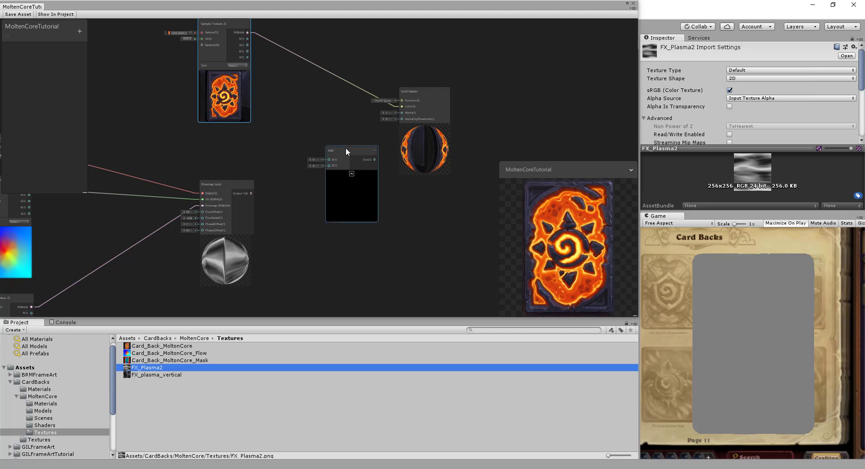
click(346, 148)
drag(247, 33, 330, 138)
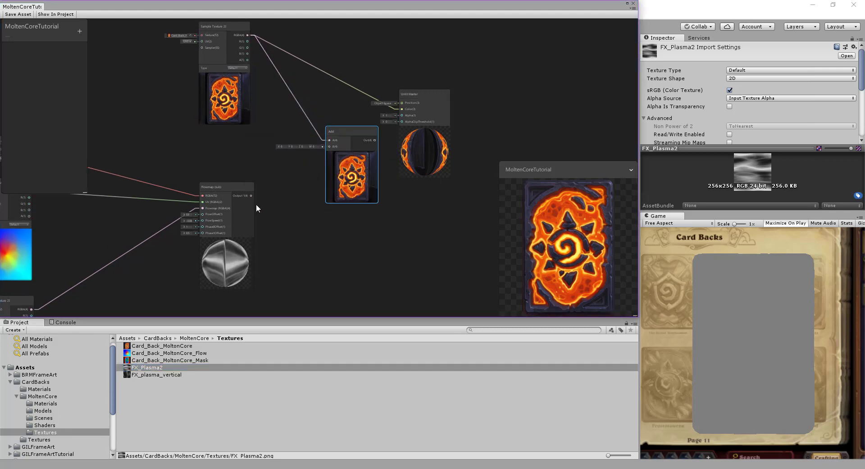
drag(250, 195, 329, 147)
Move the Unlit Master node further from the Add node and connect the Add output to its Color input
middle_drag(411, 250, 322, 294)
drag(346, 138, 428, 172)
drag(285, 183, 429, 187)
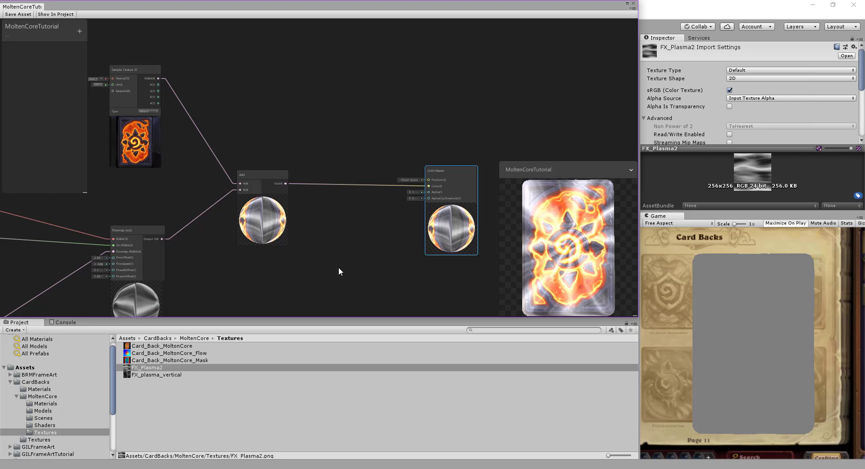
Examine the connected node graph from the flow texture nodes through to the Unlit Master, including the unconnected mask texture node
middle_drag(329, 261, 427, 227)
scroll(405, 230, down, 1)
scroll(400, 236, down, 1)
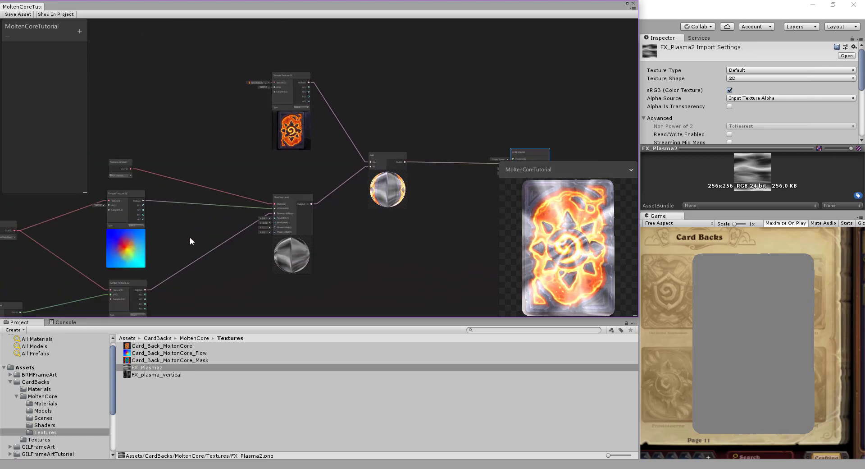
middle_drag(193, 236, 314, 202)
scroll(311, 205, up, 2)
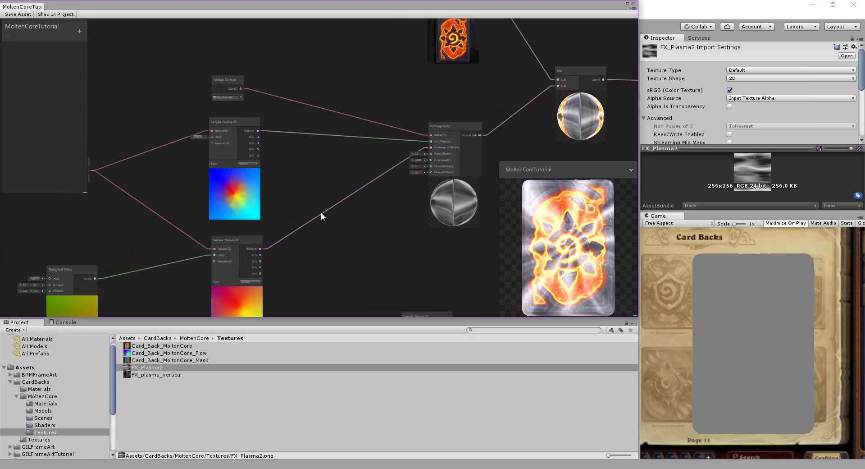
middle_drag(497, 232, 353, 189)
scroll(401, 226, down, 2)
middle_drag(364, 244, 384, 223)
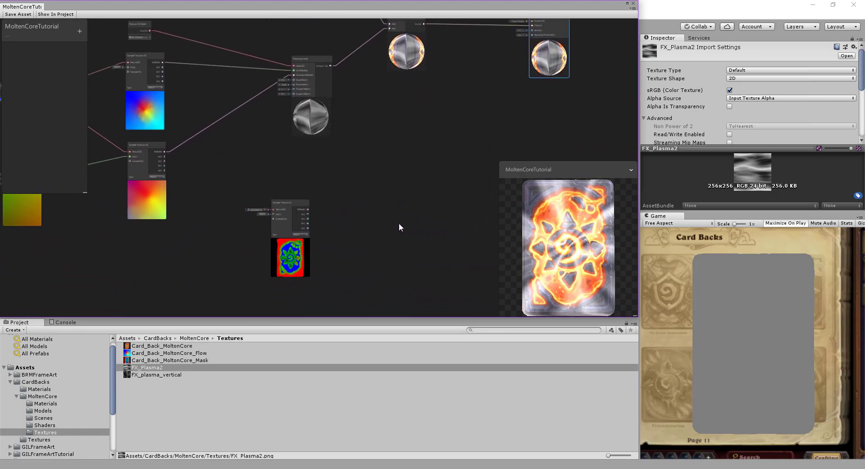
Position the mask texture node just below the Flowmap node and move the Add and Unlit Master nodes further along the graph
drag(289, 201, 313, 161)
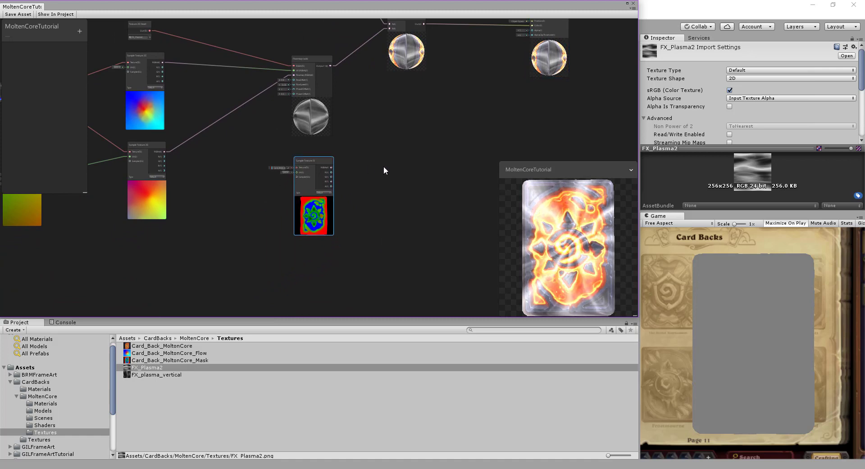
middle_drag(383, 168, 353, 203)
middle_drag(414, 159, 387, 205)
mouse_move(317, 73)
mouse_down()
mouse_move(411, 138)
mouse_move(529, 184)
mouse_up()
drag(492, 96, 604, 92)
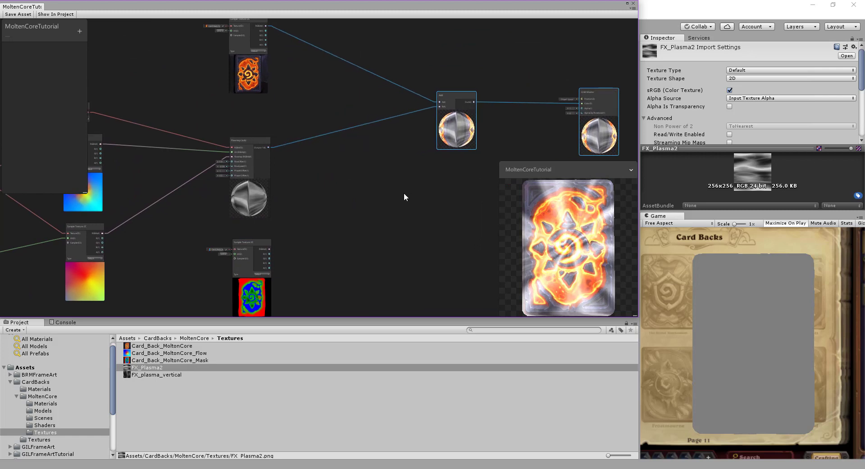
Create a Multiply node between the Flowmap and Add nodes and connect the Flowmap output to its A input
middle_drag(331, 238, 351, 202)
right_click(368, 184)
click(379, 189)
text(M)
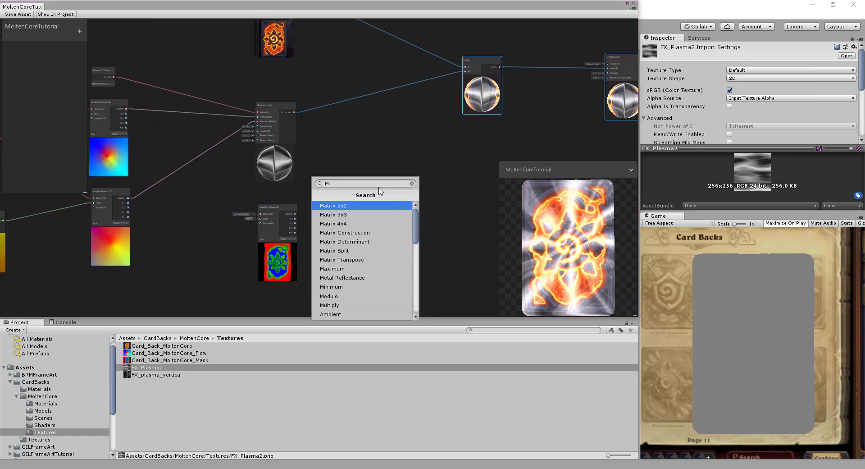
text(ult)
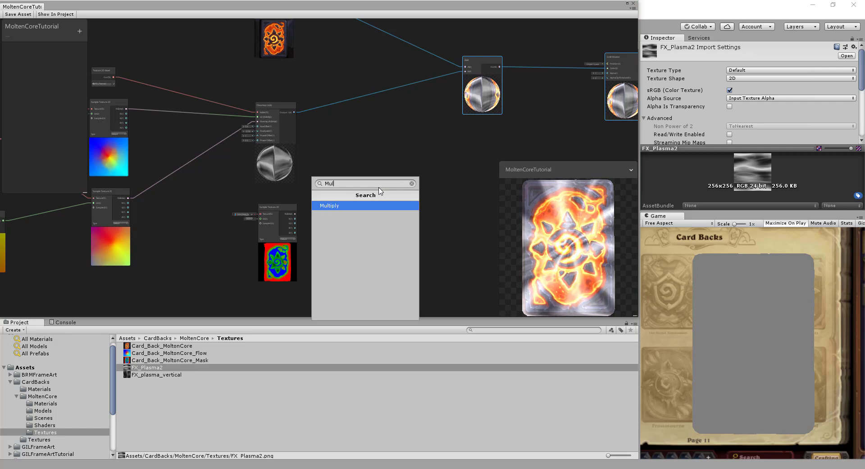
key(Return)
drag(378, 187, 384, 164)
drag(292, 112, 374, 172)
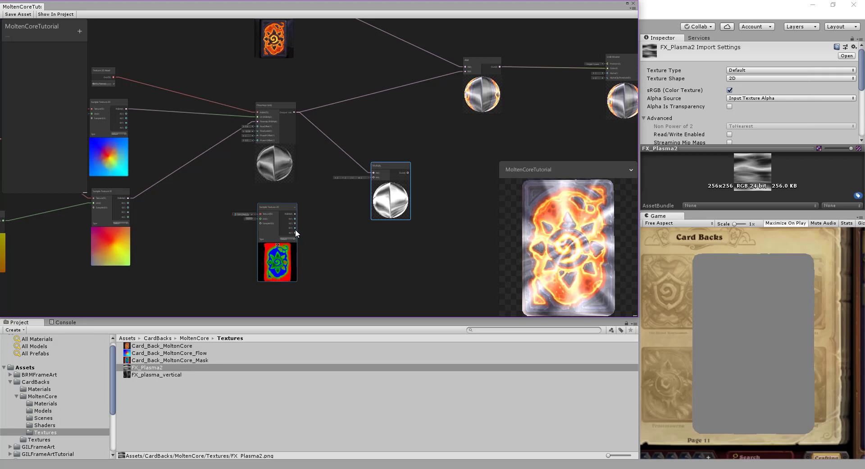
Connect the mask texture's B channel to the Multiply node's B input and the Multiply output to the Add node's B input
drag(295, 227, 374, 177)
middle_drag(439, 181, 303, 188)
drag(305, 190, 362, 88)
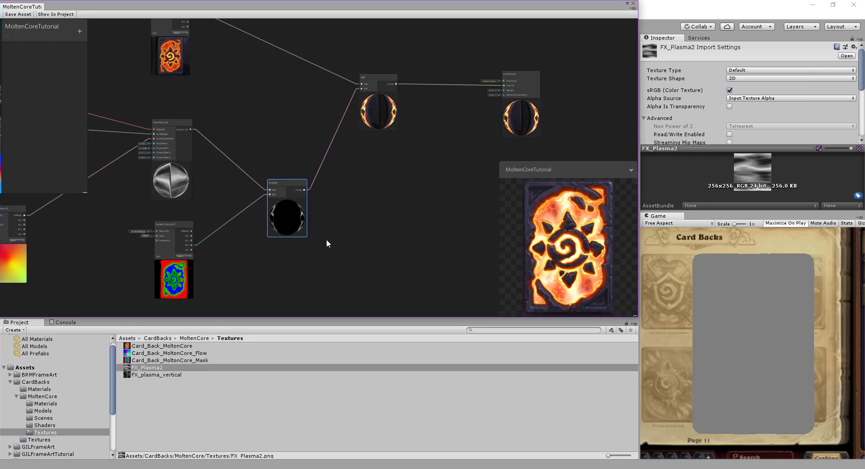
Replace the texture in the Texture 2D Asset node feeding the Flowmap with FX_plasma_vertical, filtering the texture list by "FX_"
middle_drag(424, 238, 547, 208)
middle_drag(256, 178, 364, 202)
scroll(323, 190, up, 2)
scroll(315, 189, up, 2)
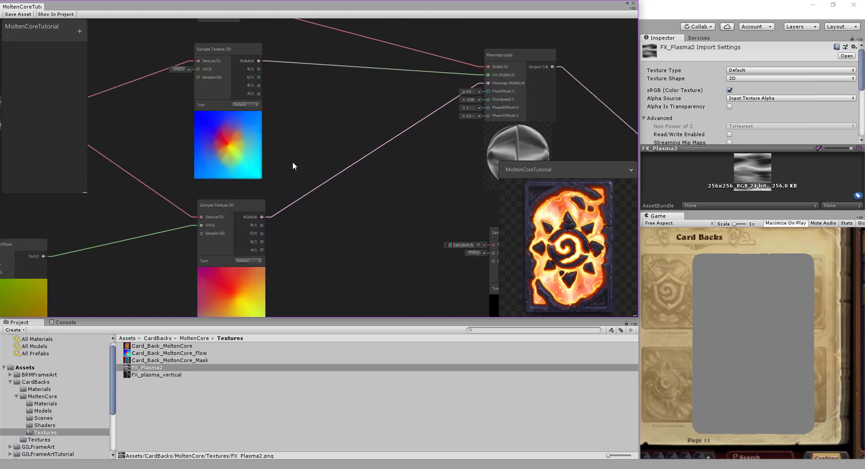
middle_drag(295, 156, 350, 144)
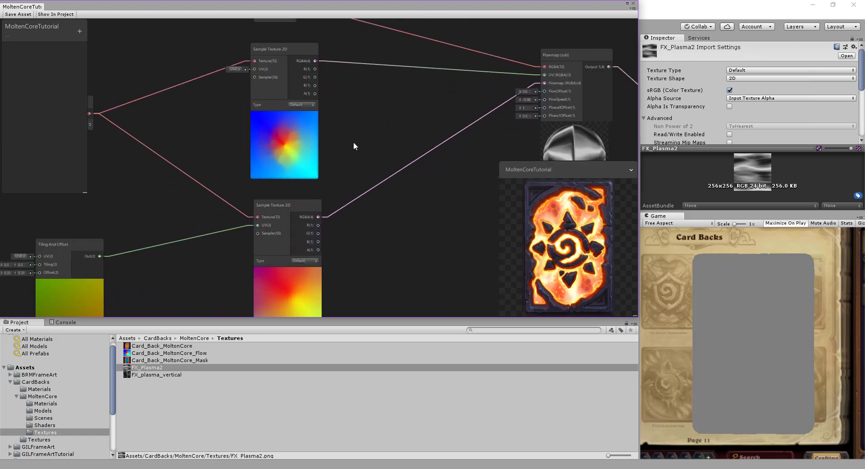
middle_drag(281, 21, 324, 100)
scroll(324, 100, down, 1)
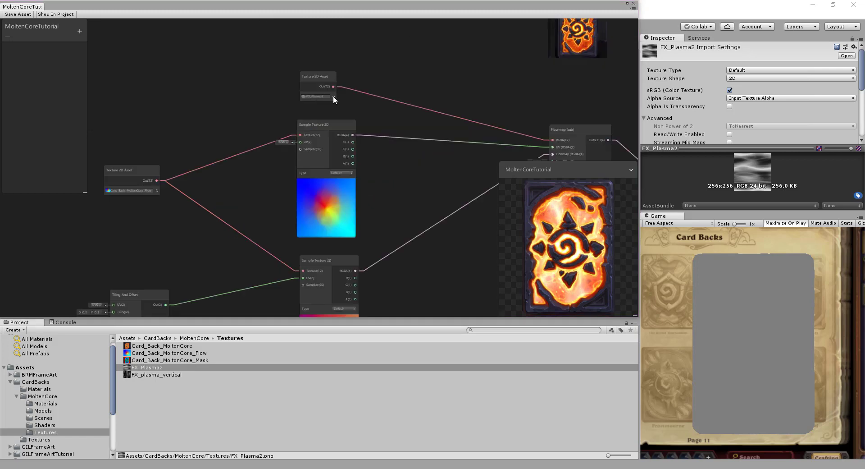
click(333, 96)
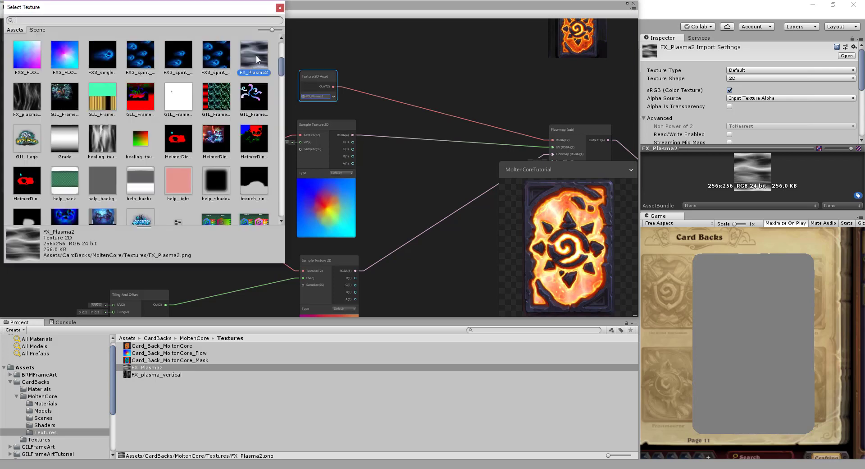
scroll(259, 70, up, 3)
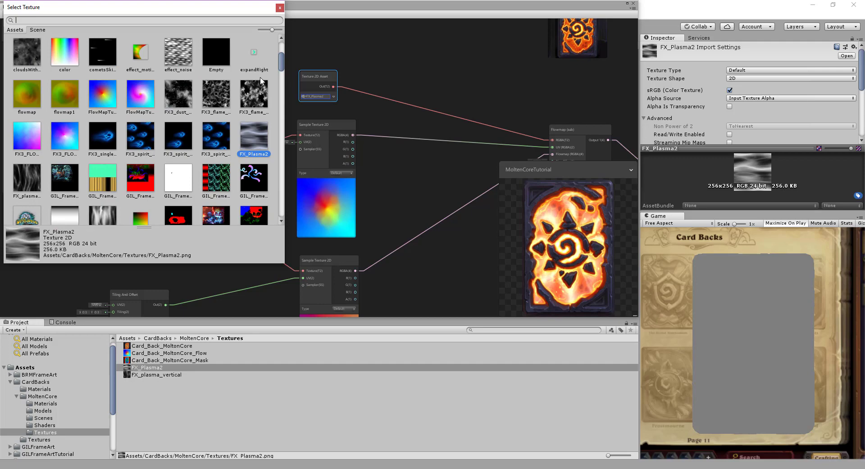
scroll(261, 82, up, 3)
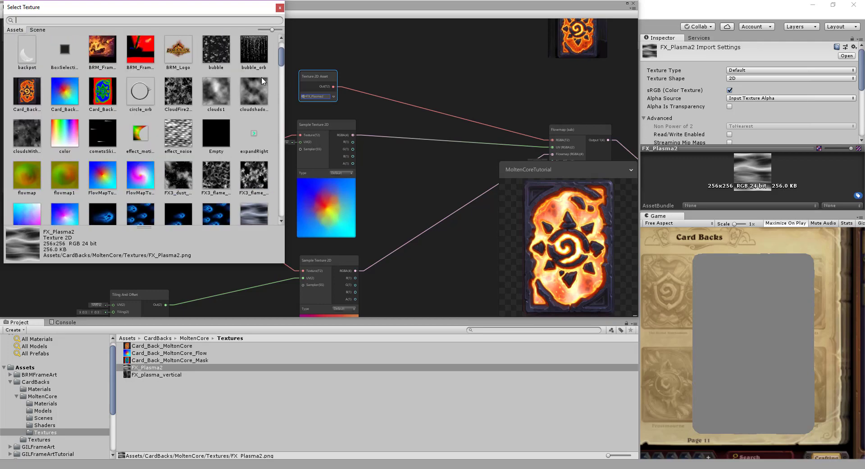
scroll(261, 81, down, 15)
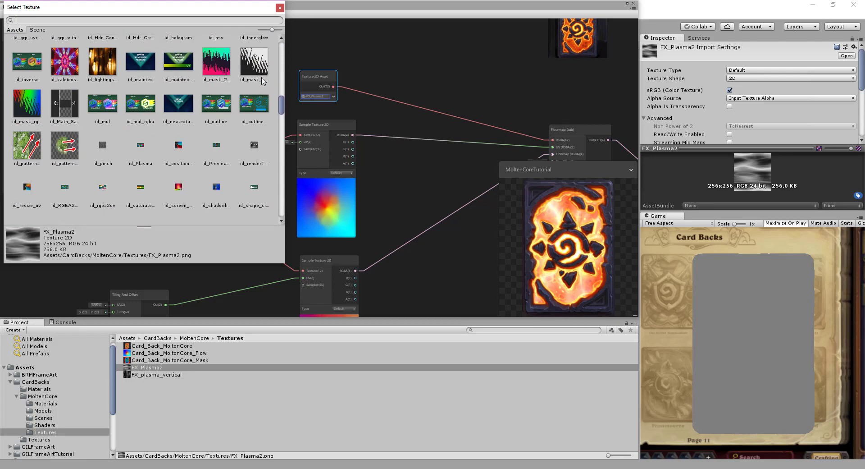
scroll(262, 80, down, 10)
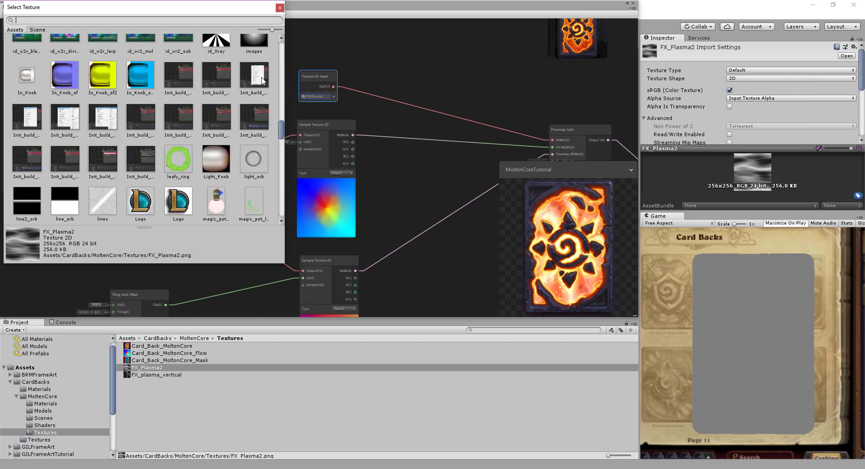
scroll(262, 81, down, 10)
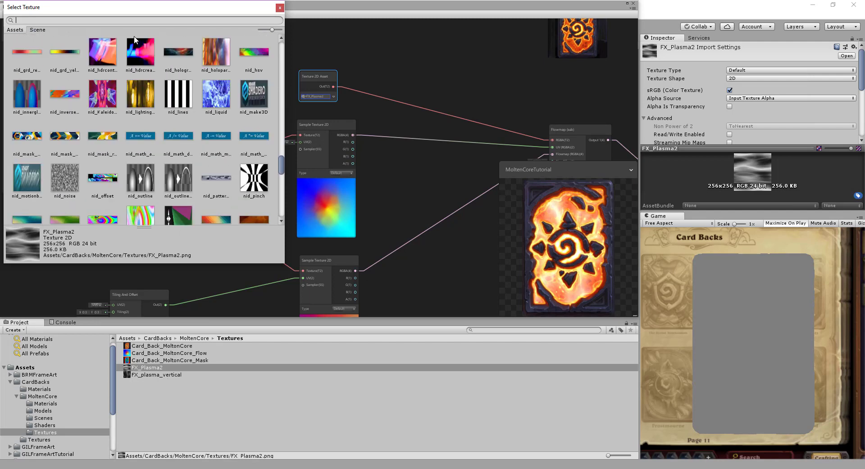
text(FX_)
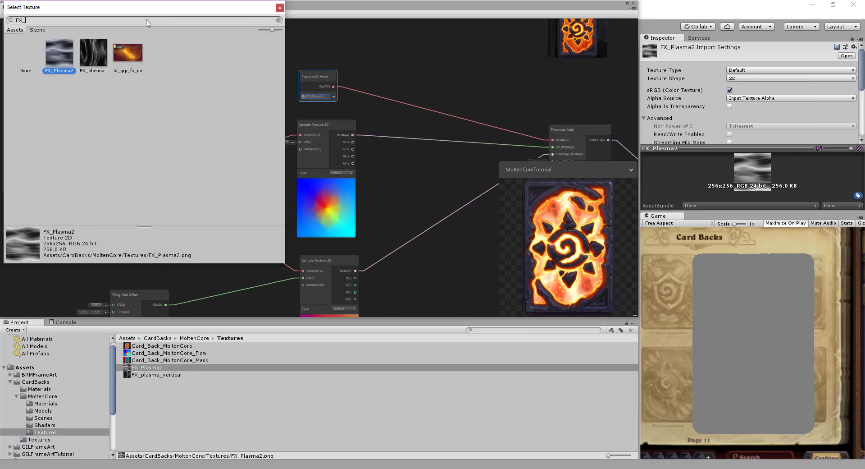
click(92, 50)
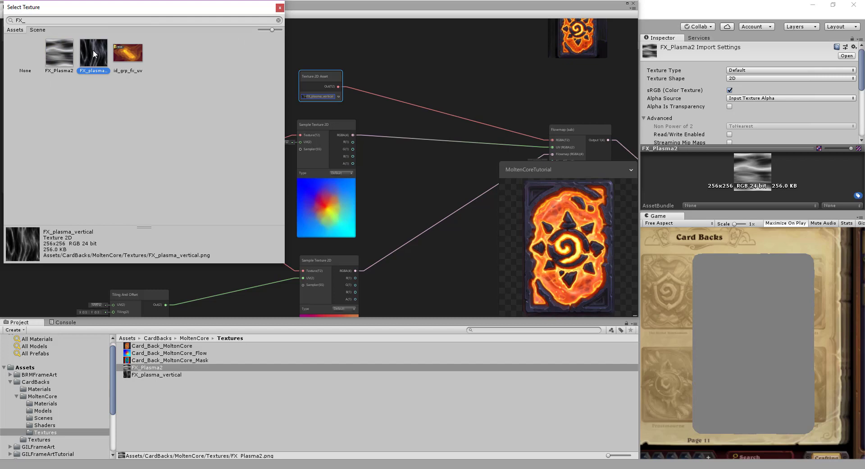
click(280, 8)
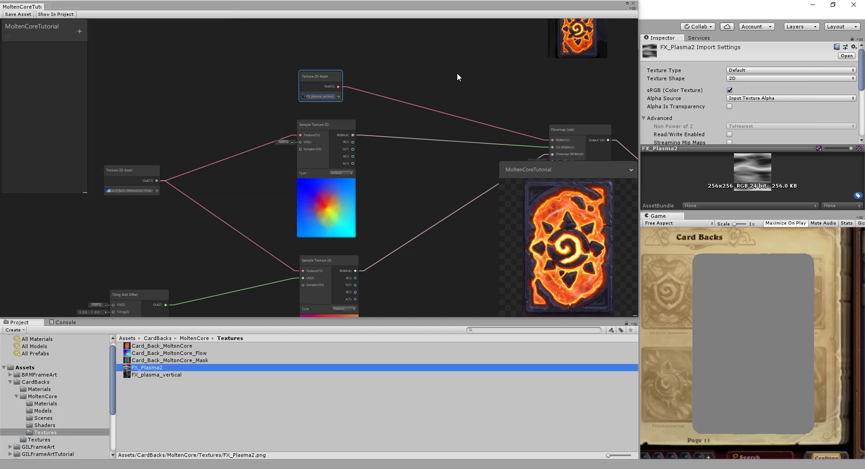
Create a TintRGBA node after the Multiply node and connect the Multiply output to its RGBA input
middle_drag(457, 72, 256, 37)
middle_drag(493, 120, 404, 115)
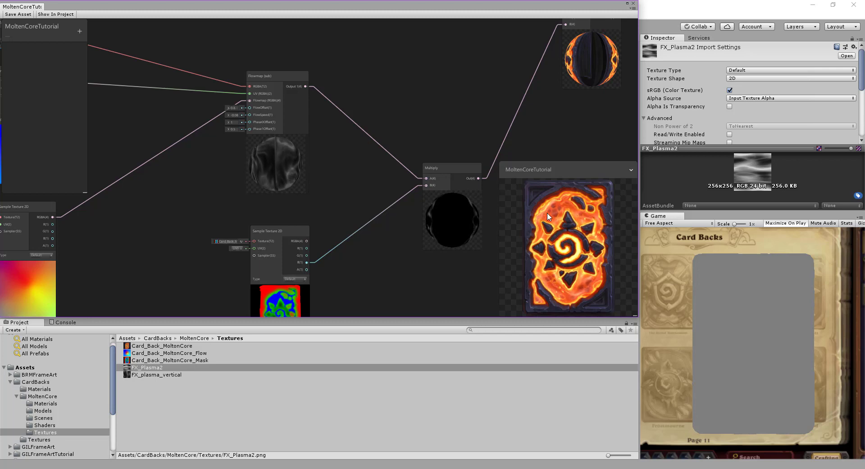
middle_drag(369, 122, 198, 119)
right_click(397, 191)
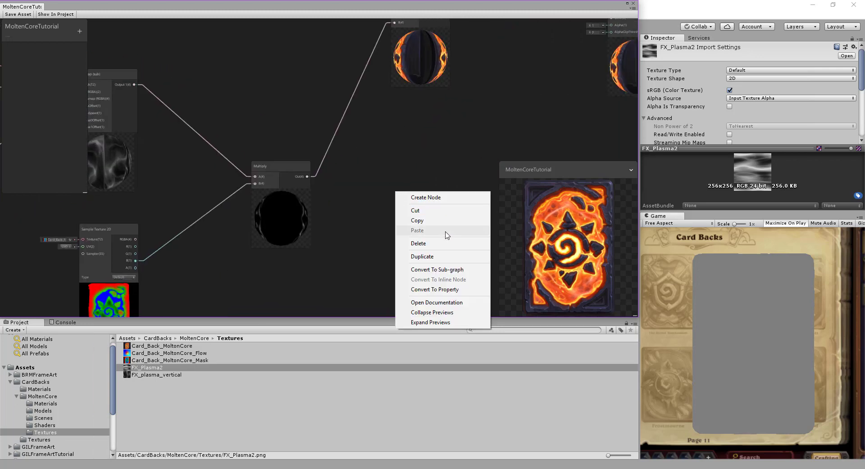
click(440, 197)
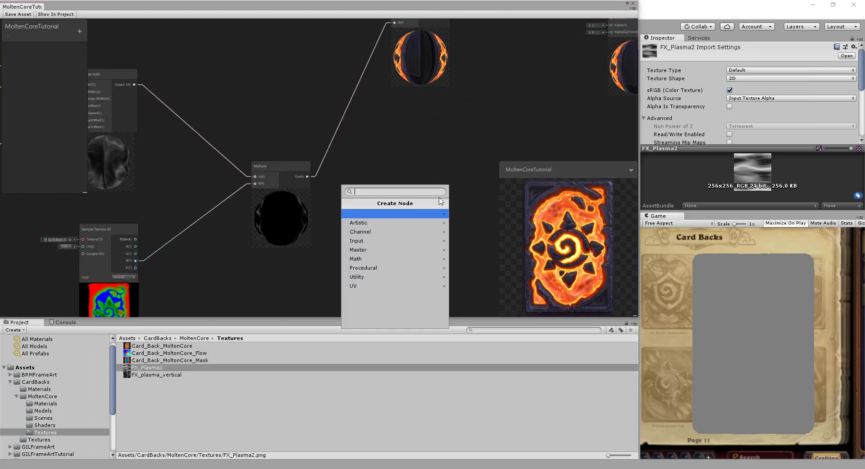
text(tint)
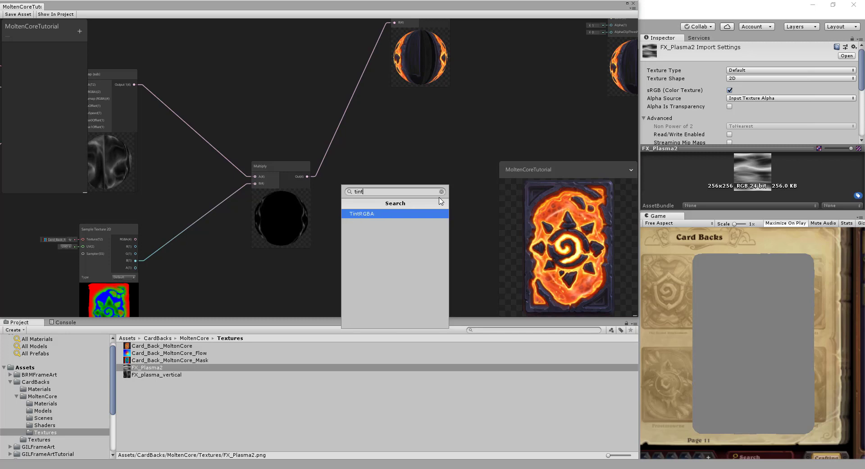
click(386, 213)
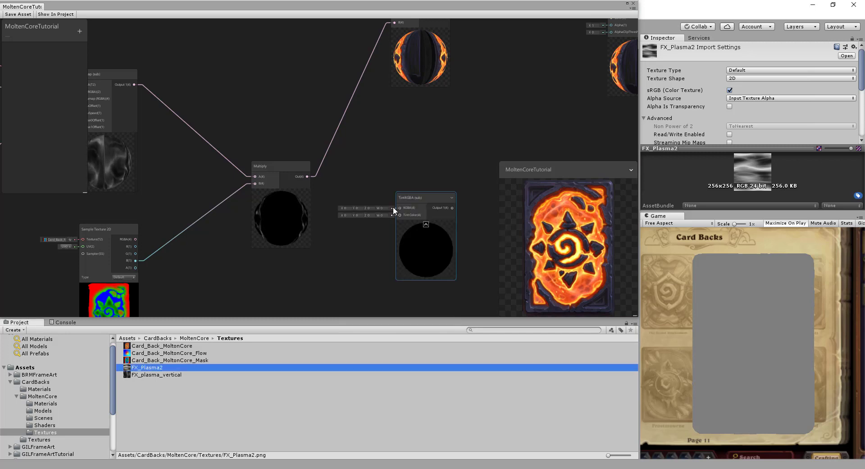
middle_drag(398, 160, 317, 170)
drag(336, 191, 370, 188)
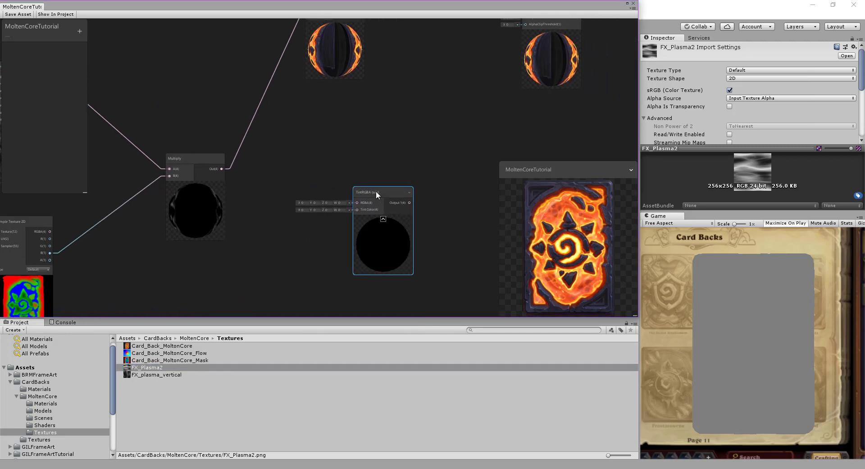
scroll(337, 180, down, 2)
drag(252, 171, 354, 196)
Create a Color node below the Multiply node and connect its output to the TintRGBA node's Tint Color input
right_click(264, 248)
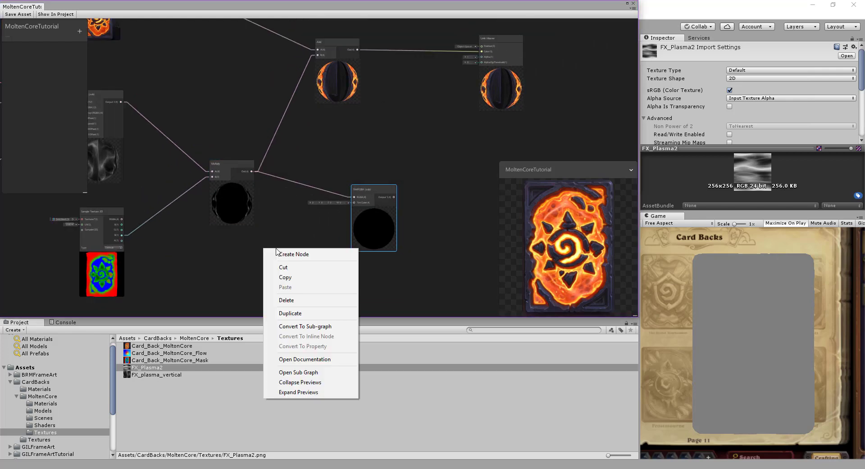
click(288, 255)
text(colo)
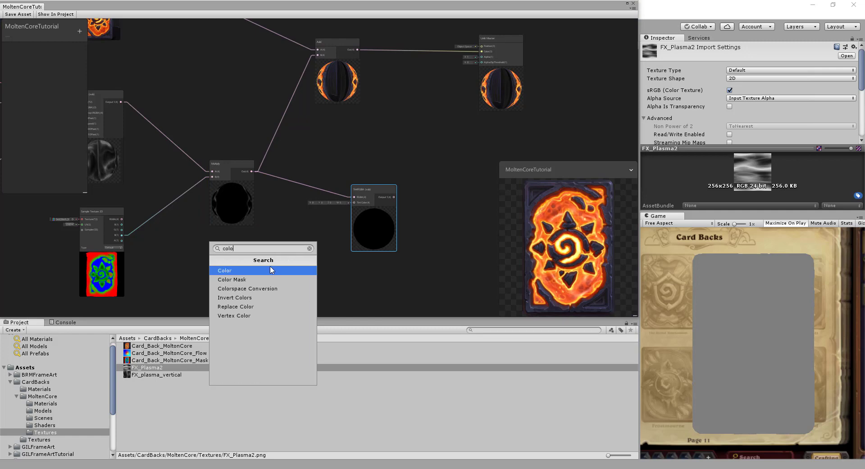
click(271, 270)
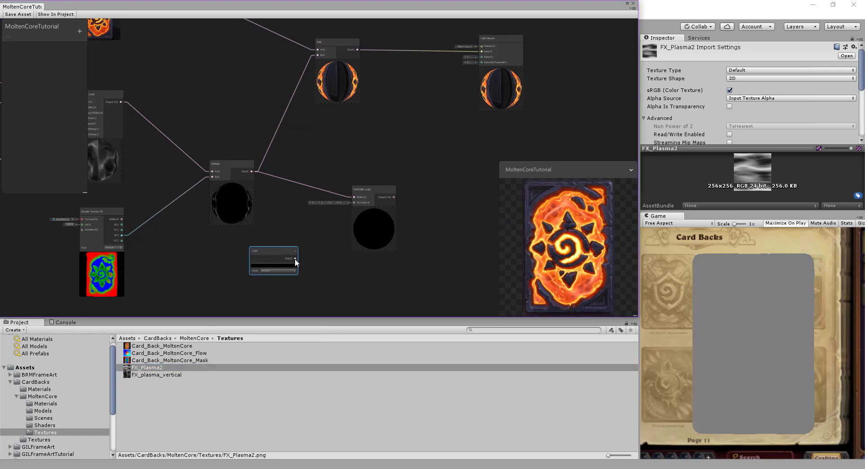
drag(294, 258, 354, 203)
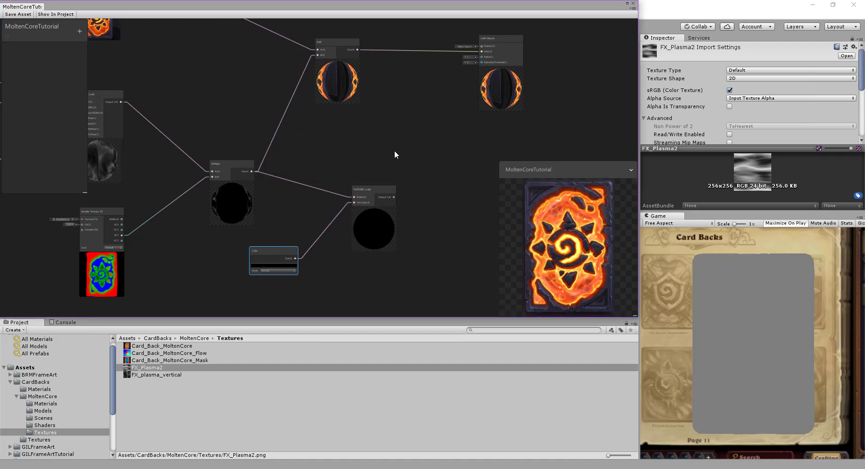
Select the Add and Unlit Master nodes and move them further along to make room after the TintRGBA node
middle_drag(394, 151, 340, 180)
drag(358, 125, 474, 147)
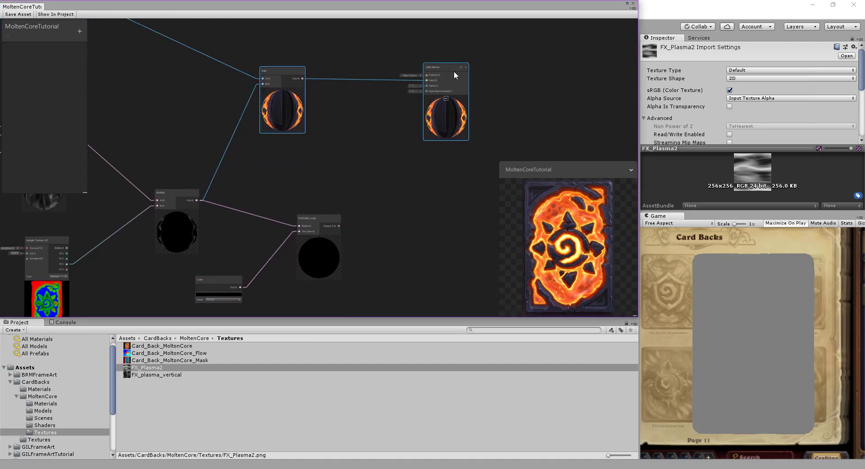
drag(466, 72, 589, 77)
Switch the Color node's mode to HDR and set its colour to light orange FF8040
middle_drag(374, 199, 409, 137)
scroll(279, 253, up, 3)
click(193, 229)
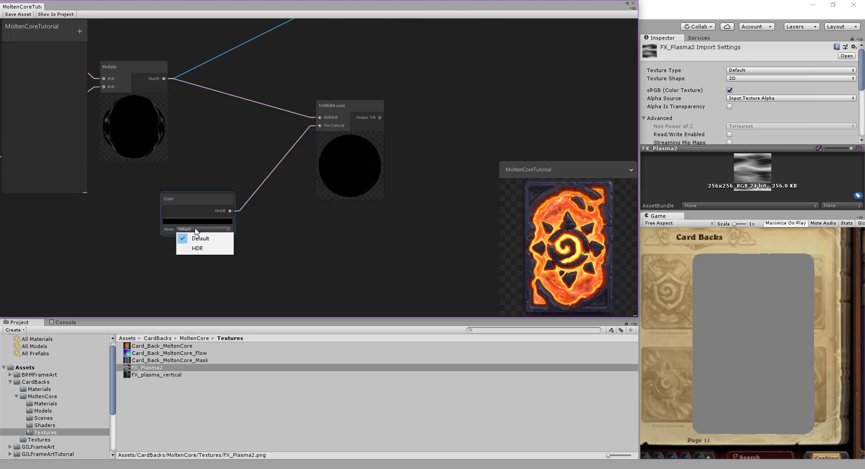
click(196, 247)
click(198, 221)
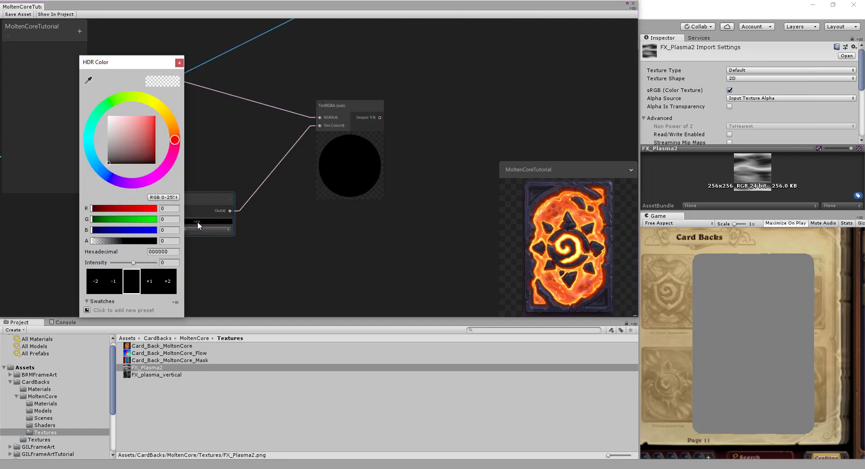
drag(128, 142, 145, 116)
drag(176, 139, 176, 127)
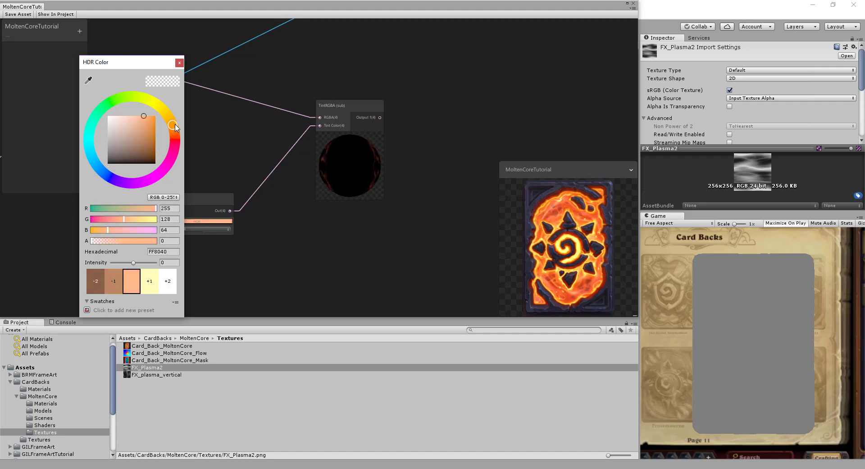
middle_drag(349, 220, 301, 239)
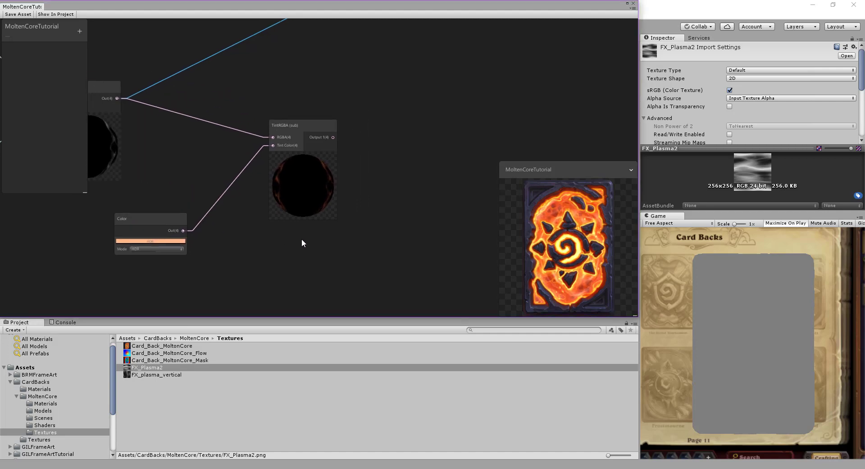
Connect the TintRGBA node's output to the Add node's second input in place of the direct Multiply connection
middle_drag(356, 191, 274, 237)
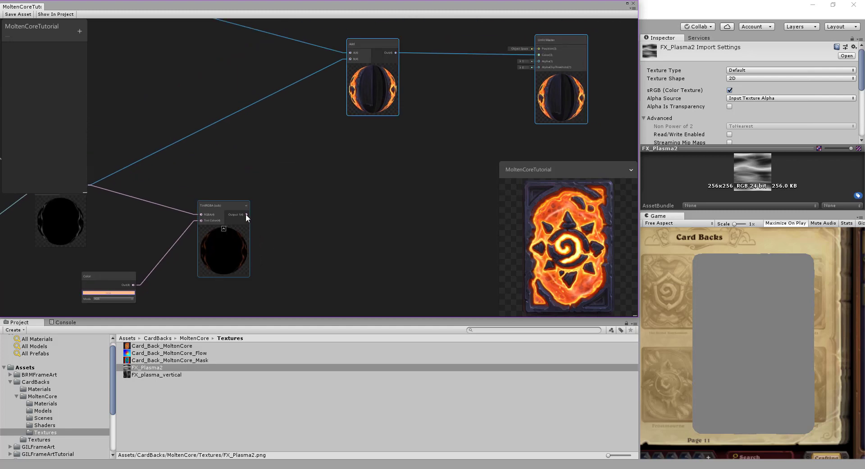
drag(246, 214, 350, 59)
middle_drag(350, 63, 351, 78)
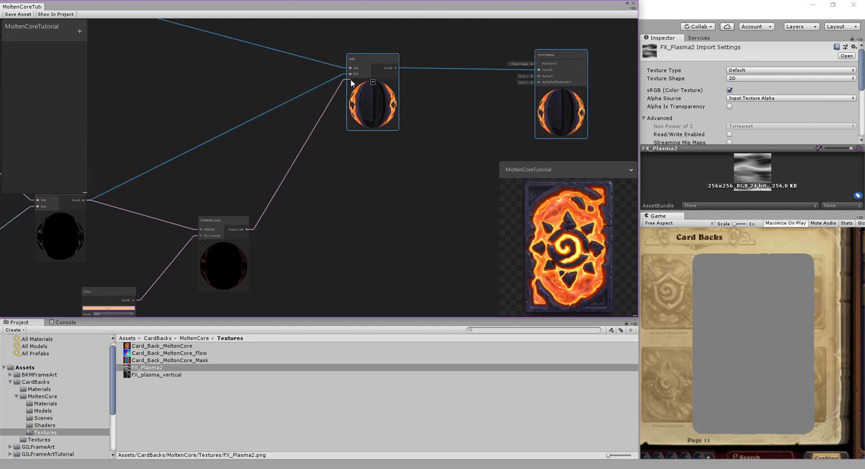
drag(350, 76, 350, 74)
click(281, 232)
Open the Color node's HDR colour and raise its intensity to 2
middle_drag(317, 211, 401, 147)
click(191, 241)
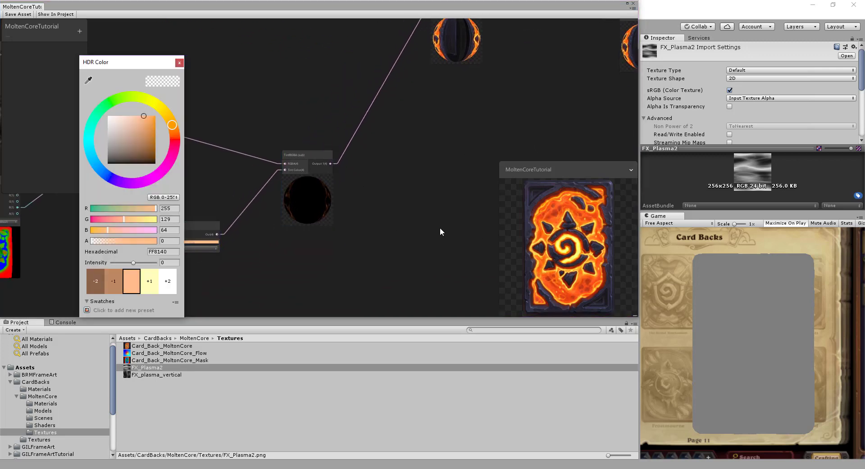
click(150, 284)
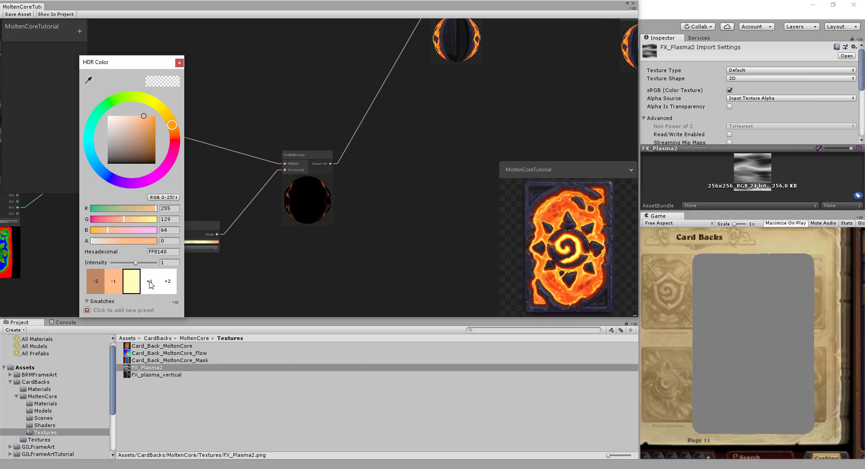
click(150, 284)
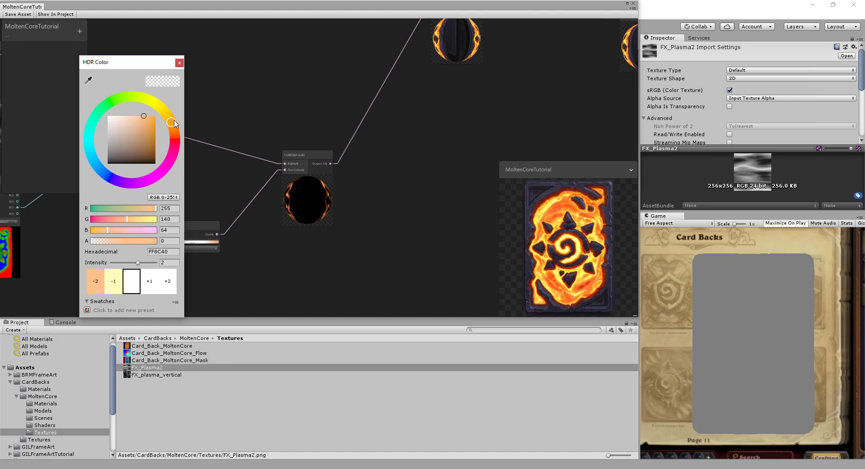
Shift the Color node's tint to a more saturated orange, F8620D, keeping its HDR intensity at 2
drag(175, 124, 182, 133)
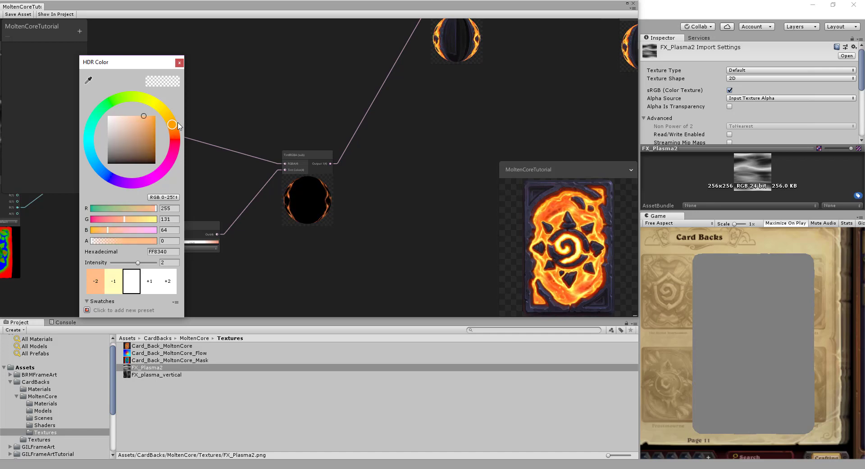
drag(151, 117, 156, 118)
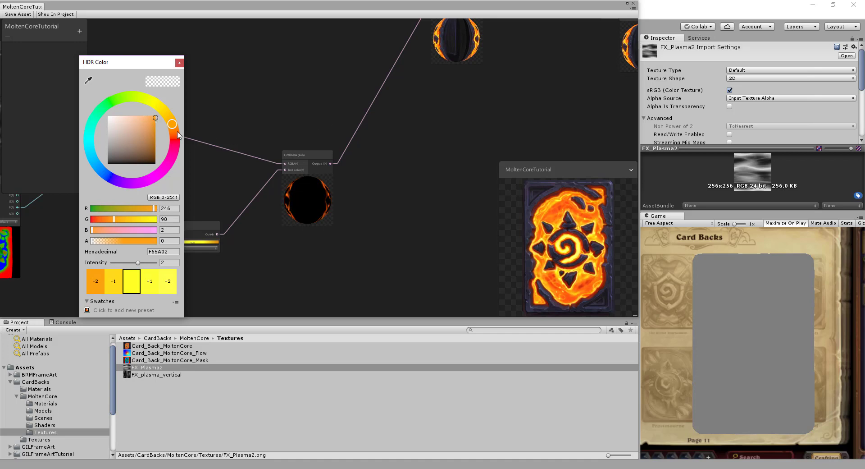
drag(156, 119, 153, 118)
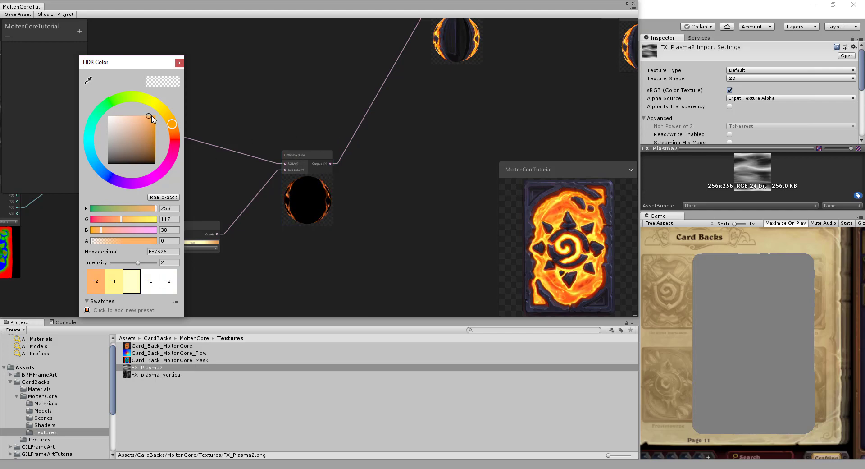
drag(152, 119, 154, 118)
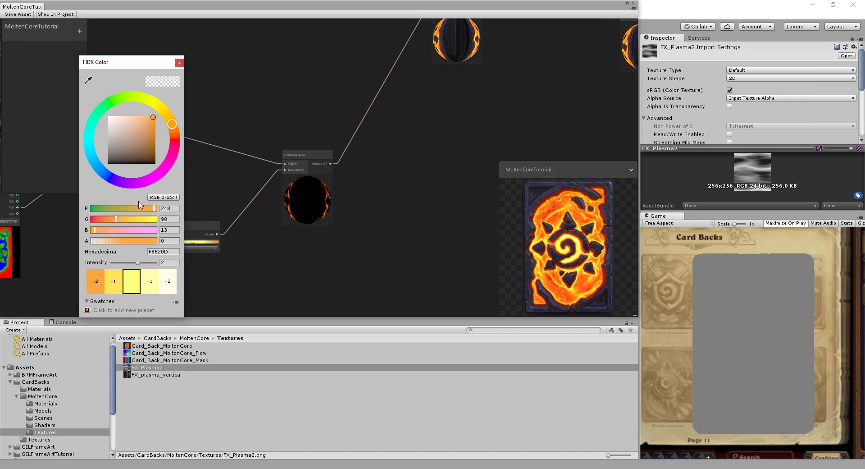
click(145, 281)
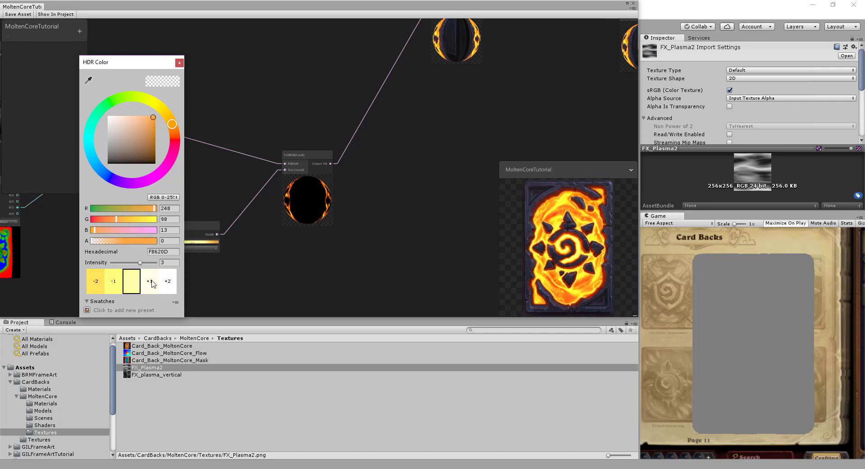
click(121, 284)
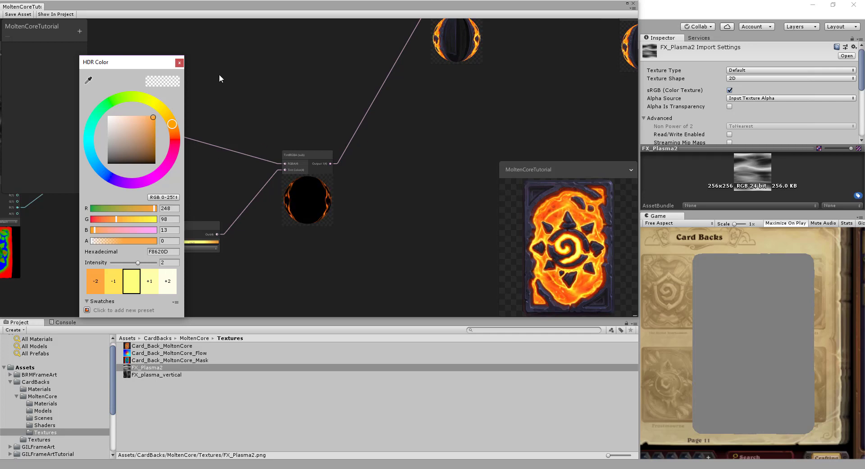
click(179, 62)
Move the card texture's Sample Texture 2D node farther along the graph to make room before it
scroll(372, 79, down, 4)
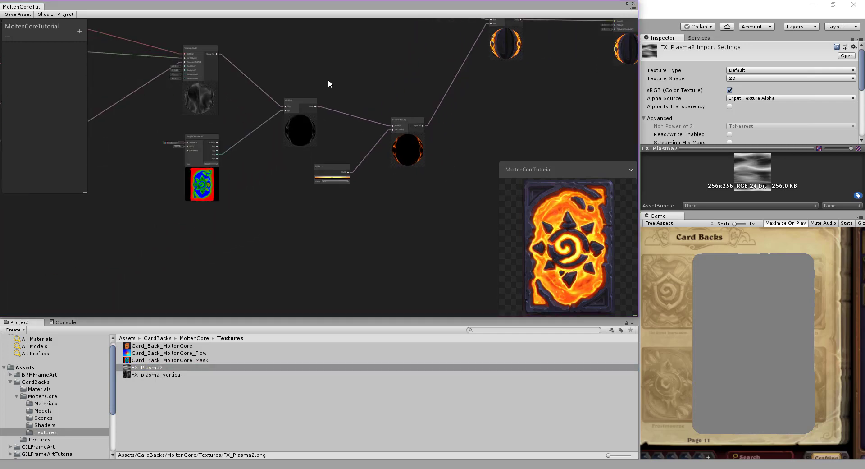
middle_drag(248, 65, 402, 120)
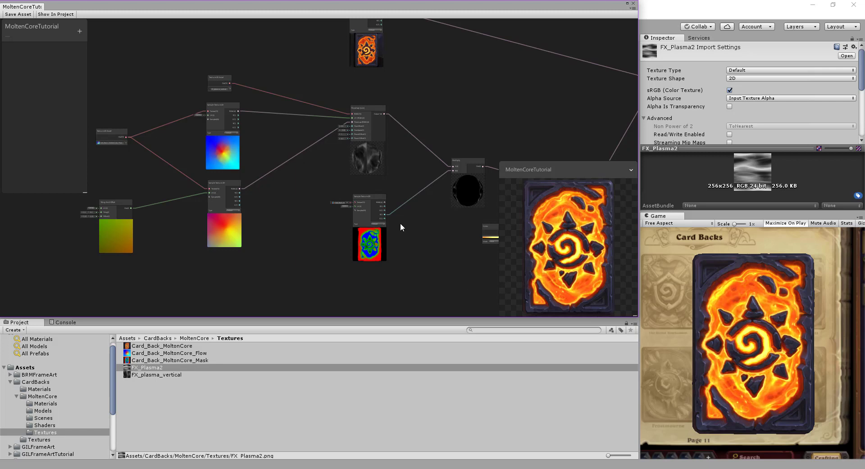
click(384, 156)
middle_drag(434, 100, 391, 134)
drag(352, 96, 437, 88)
scroll(410, 138, up, 5)
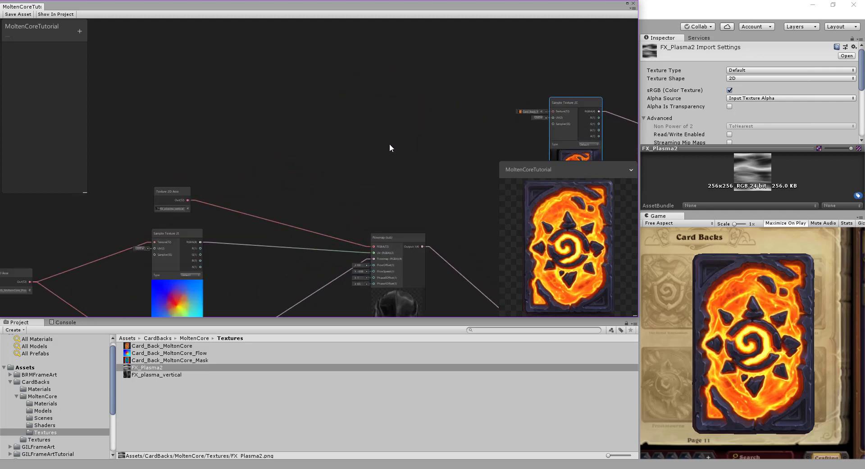
Create a Displacement_UV node and place it above the Flowmap node, ahead of the card's Sample Texture 2D node
scroll(307, 139, up, 3)
right_click(266, 133)
click(285, 136)
text(d)
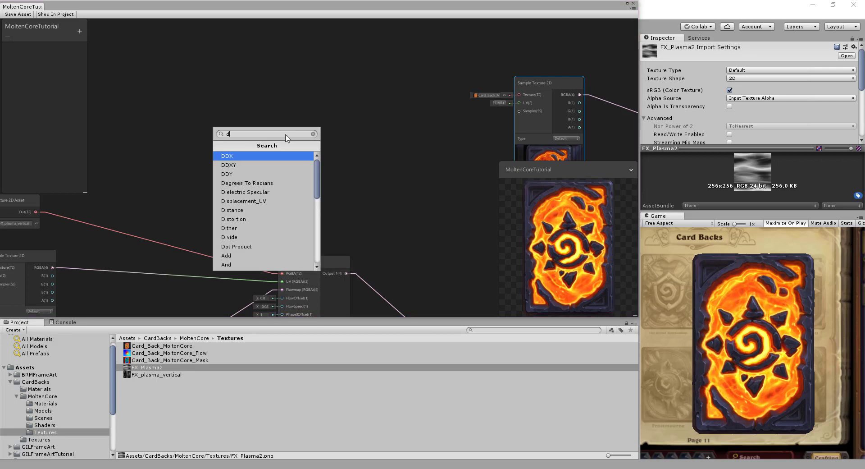
text(e)
key(BackSpace)
key(BackSpace)
text(uv)
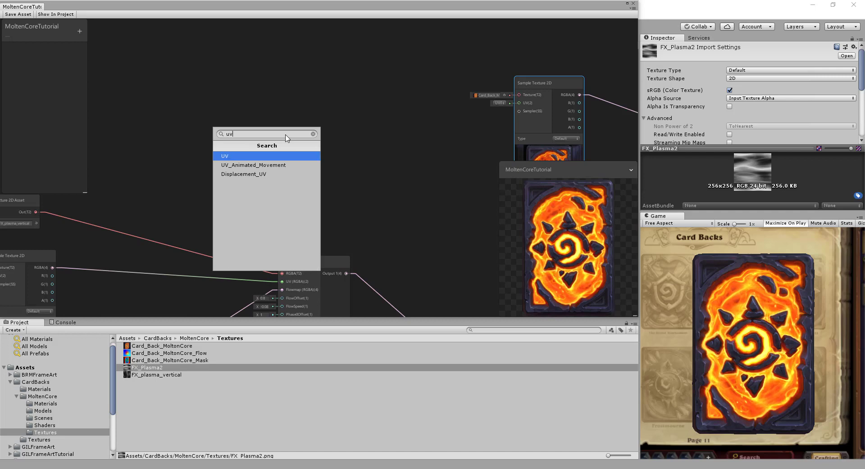
click(254, 174)
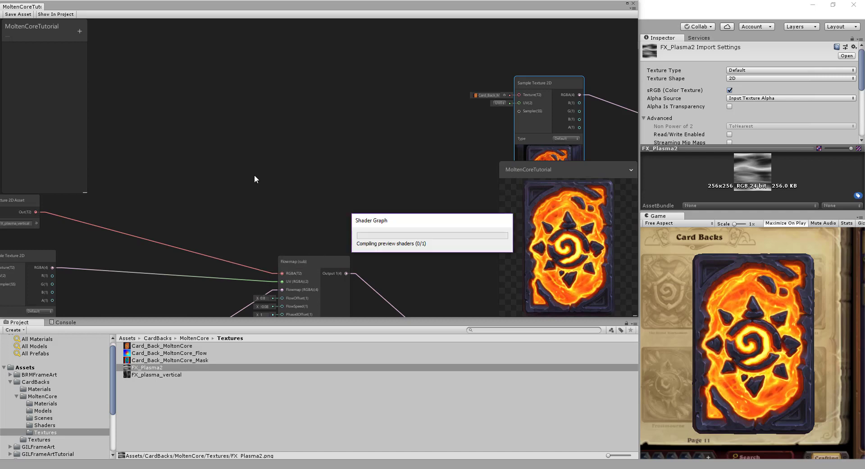
drag(290, 143, 293, 95)
middle_drag(395, 142, 437, 136)
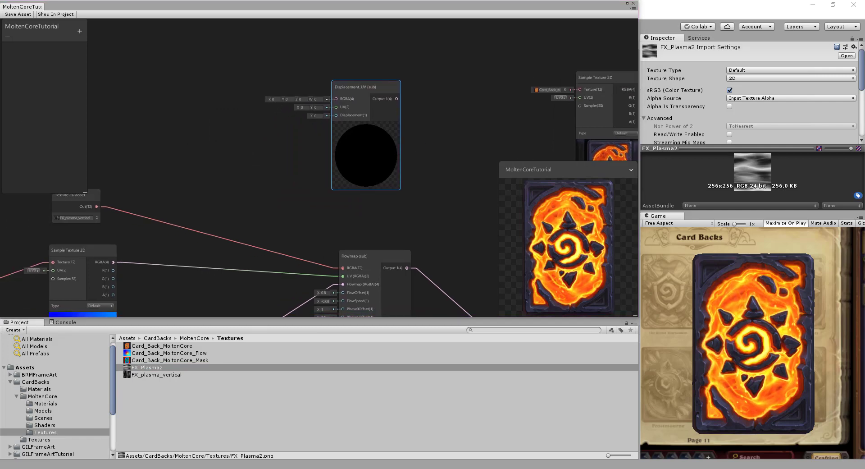
Review the plasma node chain and move the Displacement_UV node closer to the card's Sample Texture 2D node
middle_drag(199, 180, 120, 103)
scroll(120, 103, down, 3)
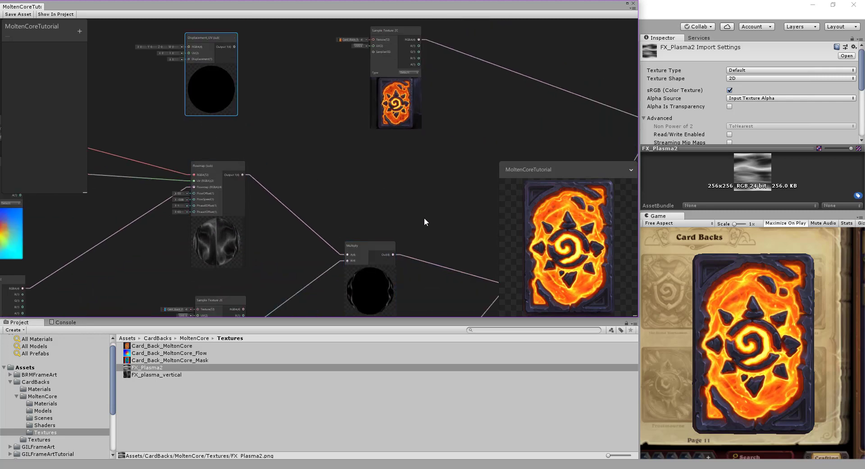
middle_drag(424, 217, 323, 224)
middle_drag(289, 166, 399, 153)
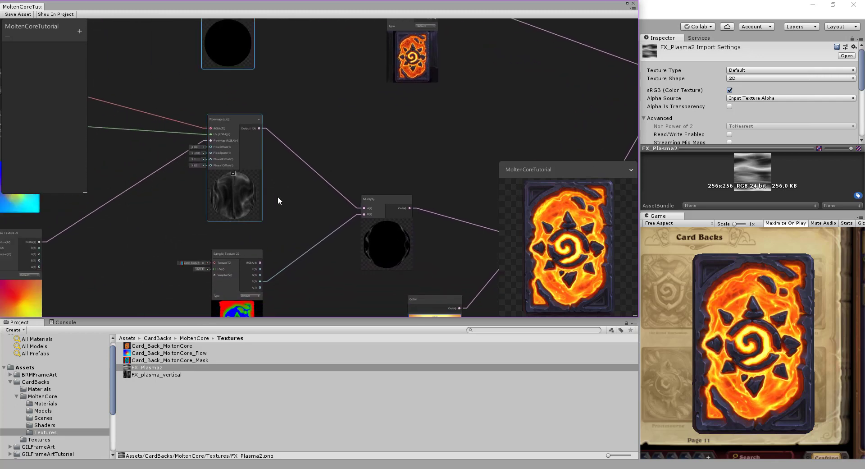
middle_drag(289, 199, 225, 182)
middle_drag(324, 210, 277, 199)
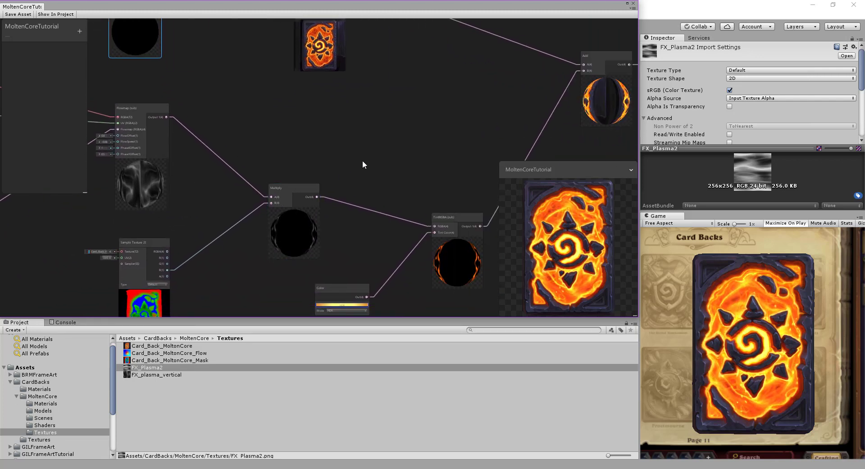
middle_drag(362, 160, 291, 218)
drag(241, 45, 347, 80)
middle_drag(372, 194, 464, 172)
drag(135, 44, 301, 85)
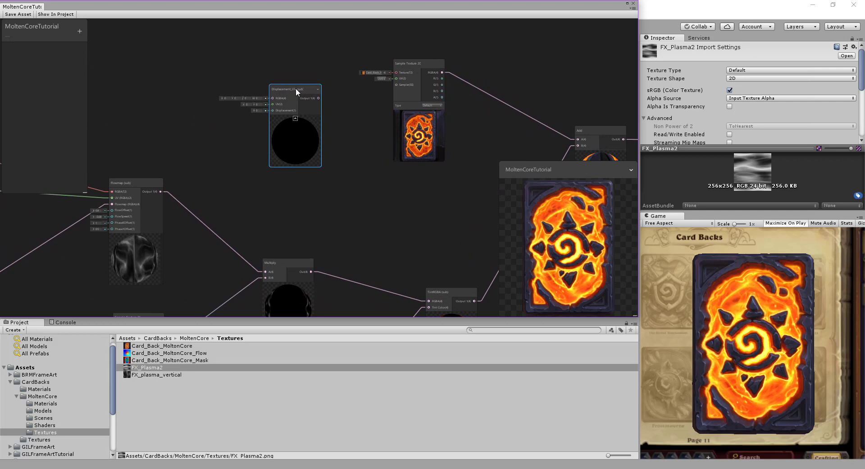
Connect the plasma Multiply node's output to the Displacement_UV node's RGBA input
middle_drag(306, 165, 120, 162)
scroll(318, 157, down, 2)
drag(221, 65, 540, 194)
drag(392, 144, 491, 151)
middle_drag(233, 129, 280, 129)
drag(209, 102, 310, 126)
drag(218, 242, 290, 138)
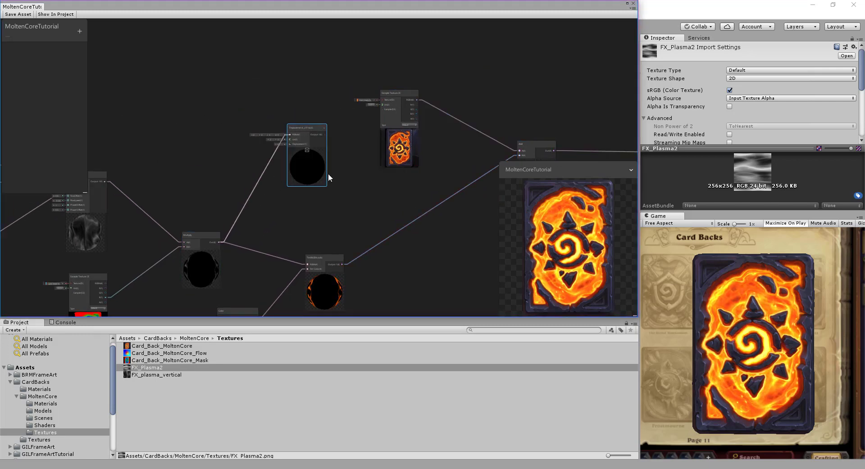
Connect the Displacement_UV node's output to the UV input of the card's Sample Texture 2D node
scroll(336, 177, up, 3)
middle_drag(247, 238, 177, 294)
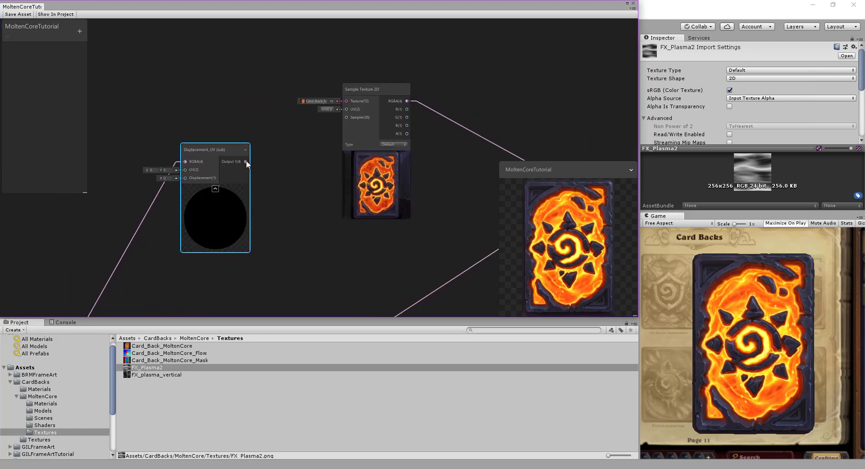
drag(245, 162, 348, 108)
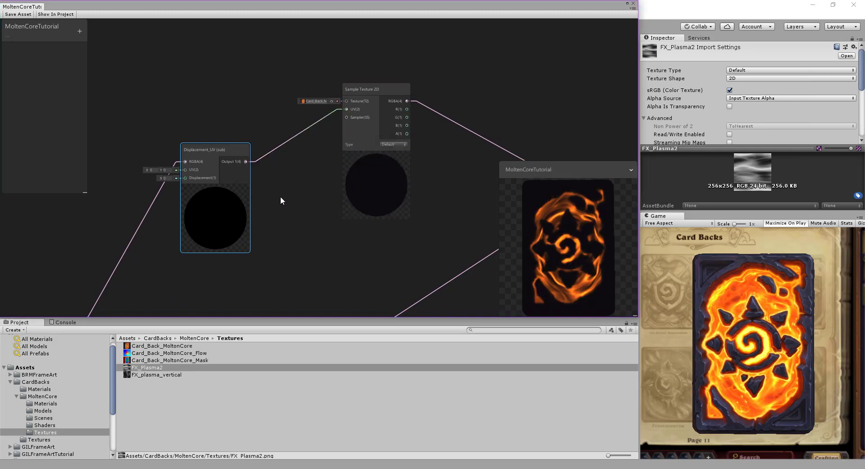
middle_drag(297, 193, 325, 187)
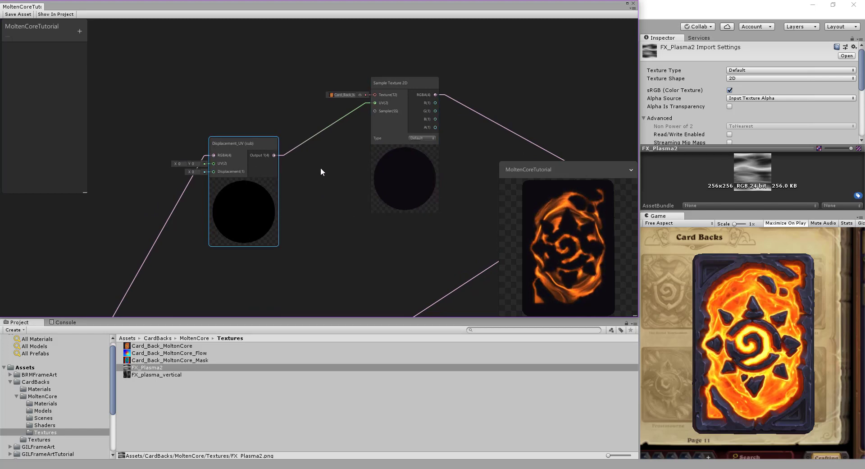
middle_drag(318, 174, 374, 175)
Create a UV node before the Displacement_UV node and connect its output to that node's UV input
right_click(147, 151)
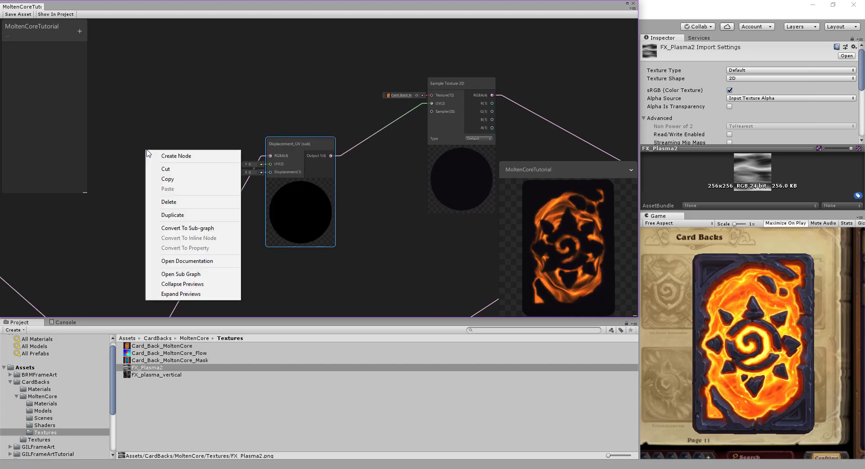
click(170, 156)
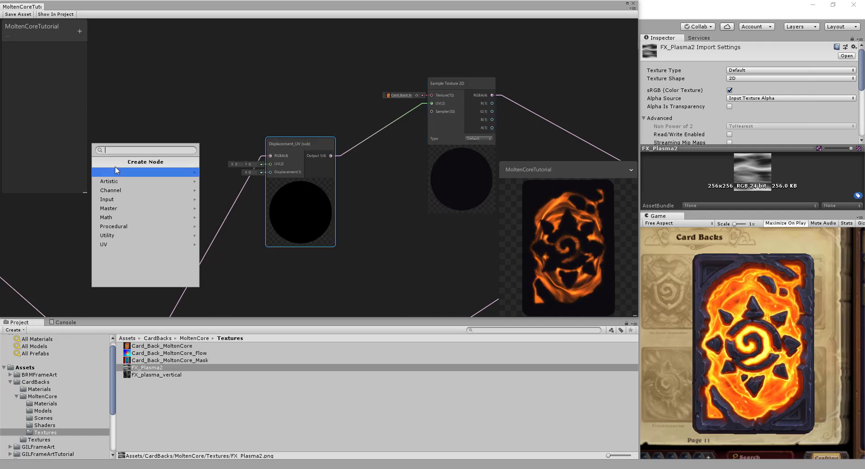
text(uv)
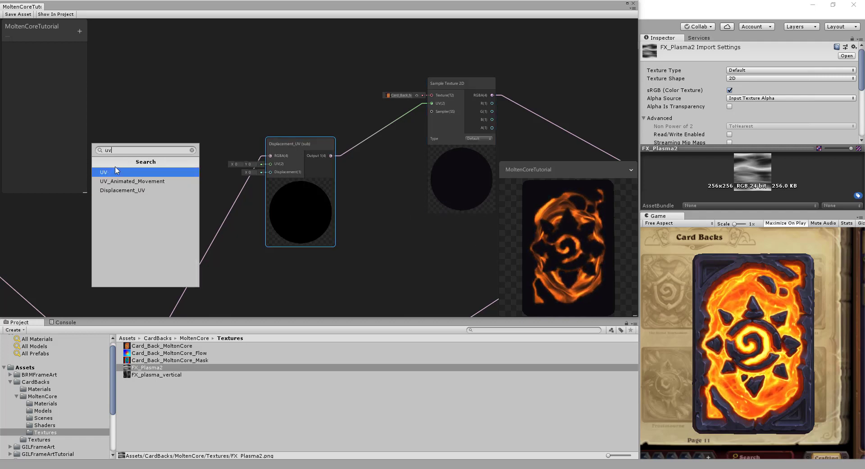
click(122, 172)
drag(156, 162, 271, 164)
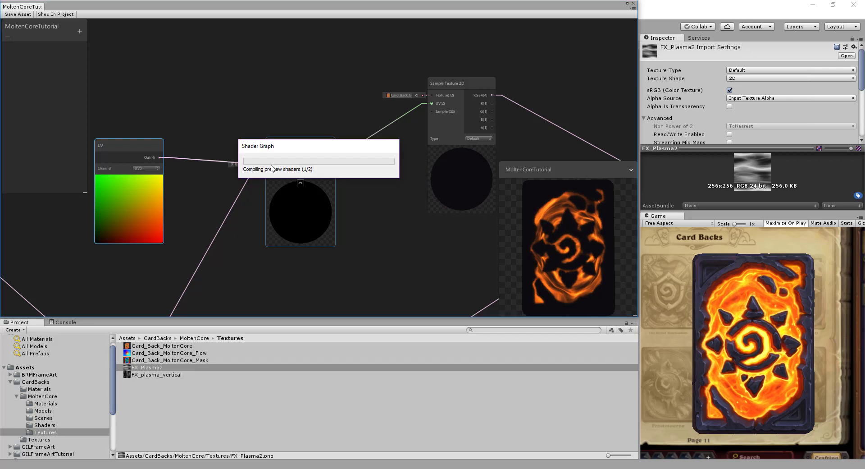
middle_drag(407, 203, 412, 184)
Set the Displacement_UV node's Displacement to 0.03 and move the graph window off the Scene view
scroll(239, 168, up, 2)
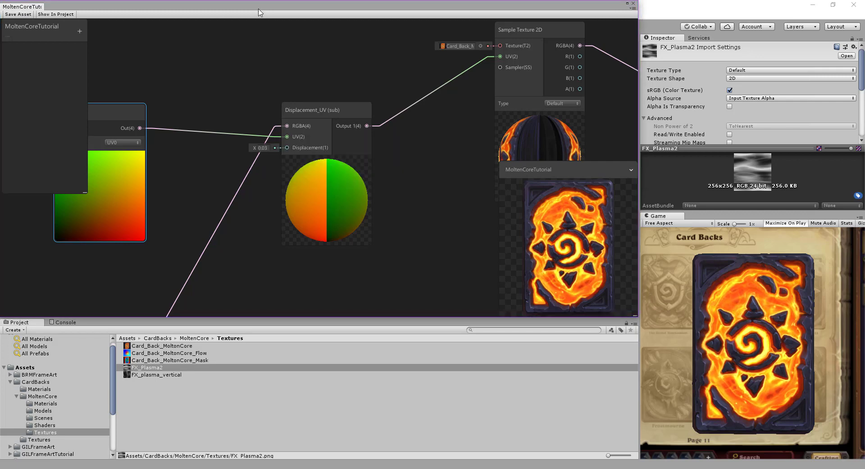
drag(278, 6, 324, 341)
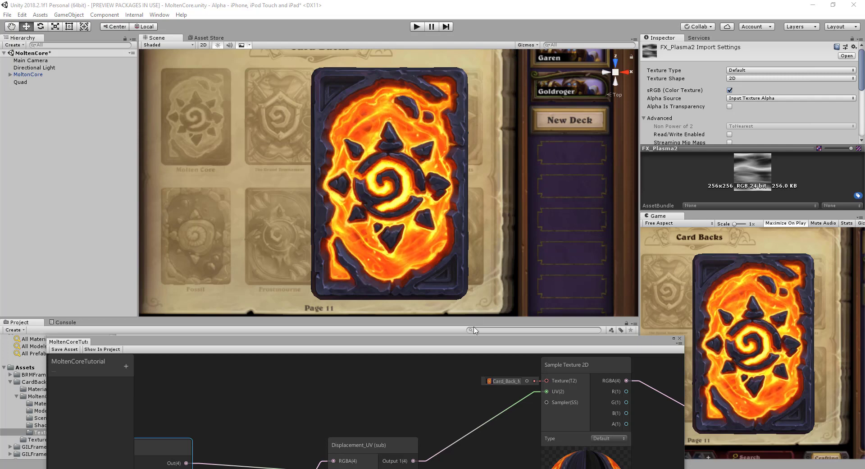
drag(388, 344, 383, 335)
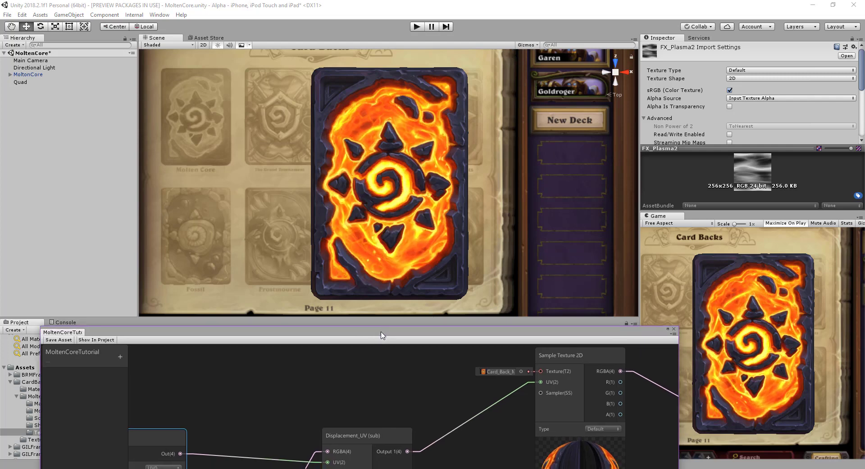